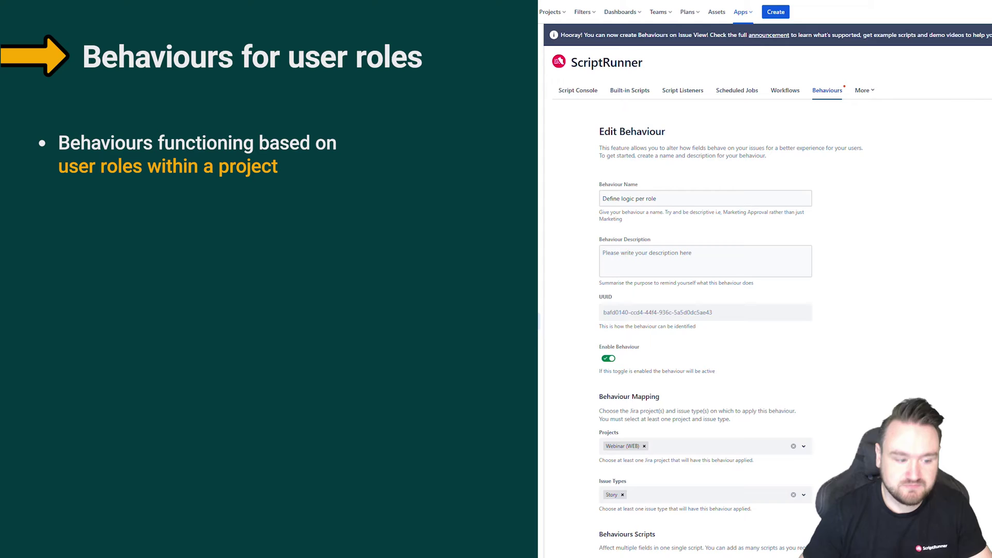
Step: Show the 4 fields the behaviour affects, then open the member's role list in Webinar People settings
scroll(715, 405, "down", 1)
scroll(715, 405, "down", 3)
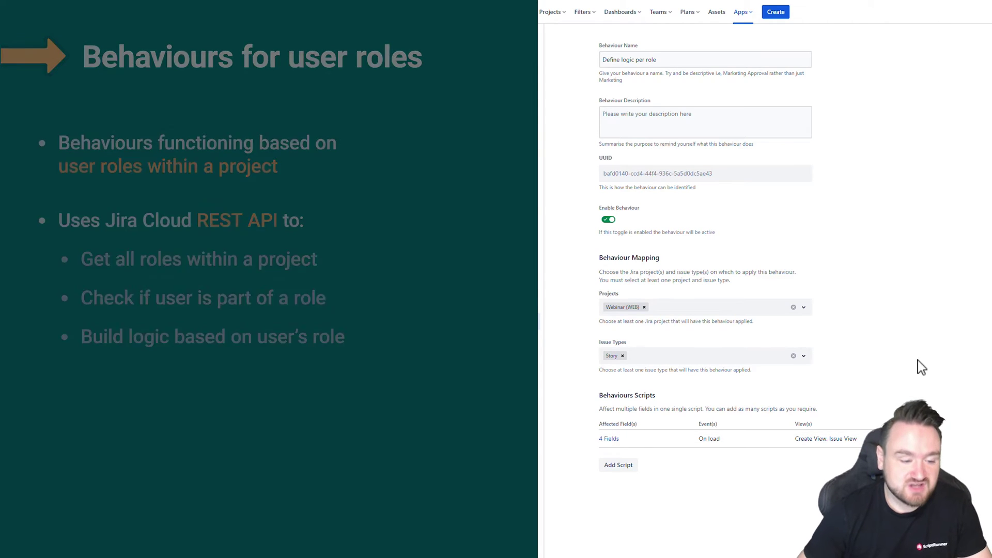
scroll(485, 349, "up", 3)
scroll(460, 327, "down", 4)
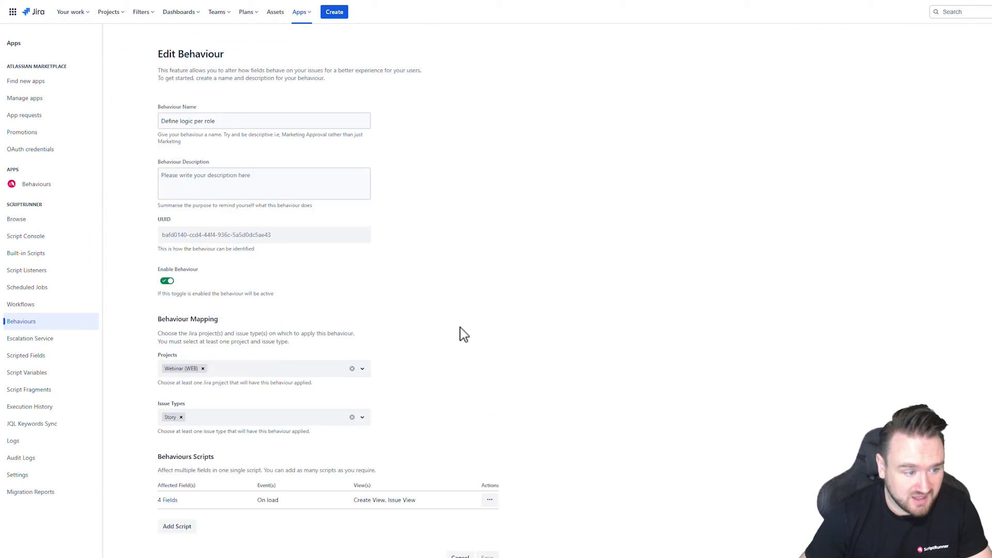
left_click(171, 451)
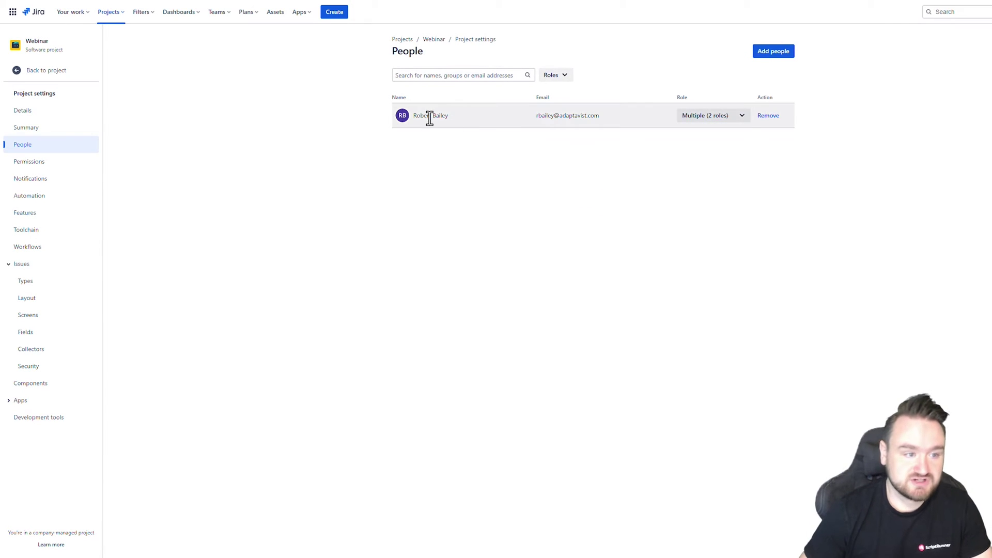
left_click(722, 117)
scroll(701, 180, "down", 1)
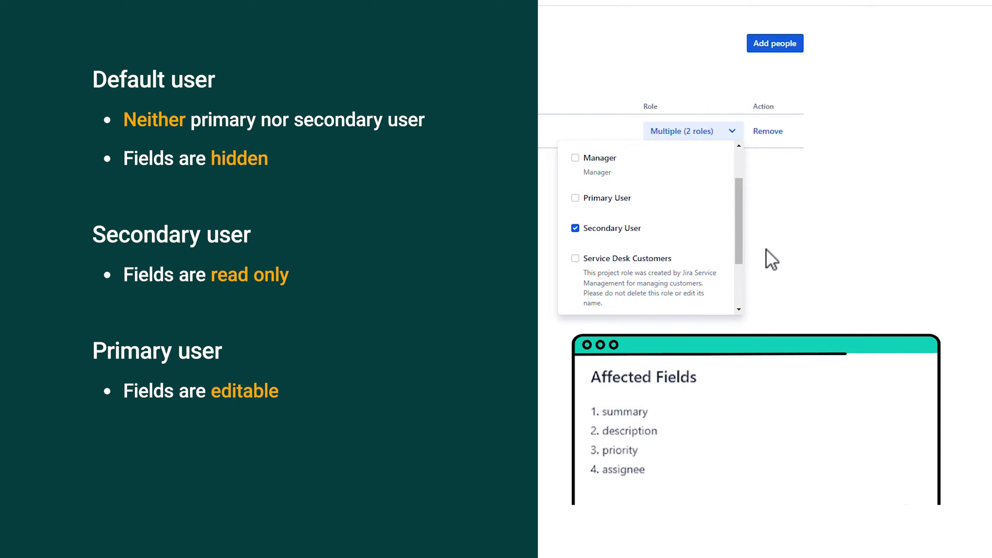
Step: Remove Secondary User so the member is only Administrator, then open a new issue form
left_click(647, 230)
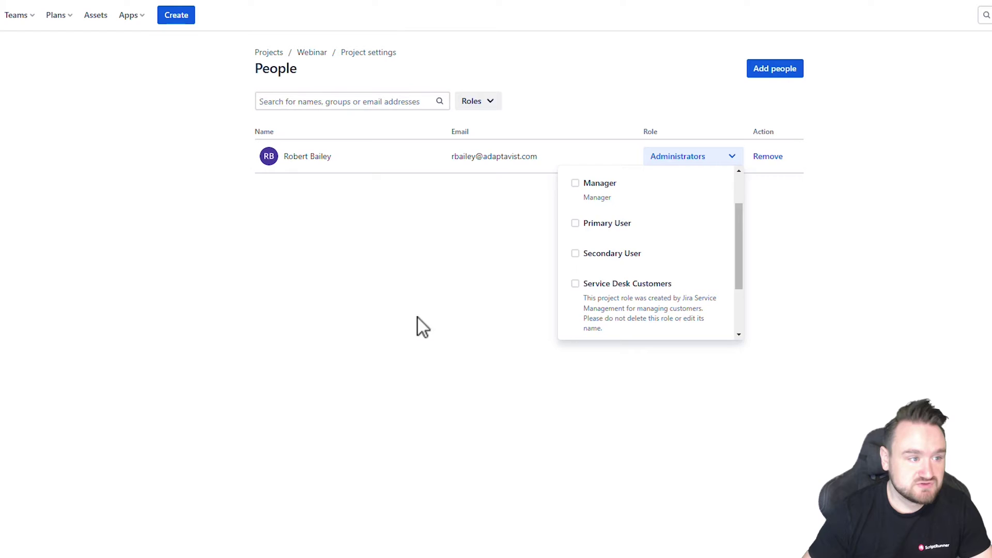
left_click(351, 305)
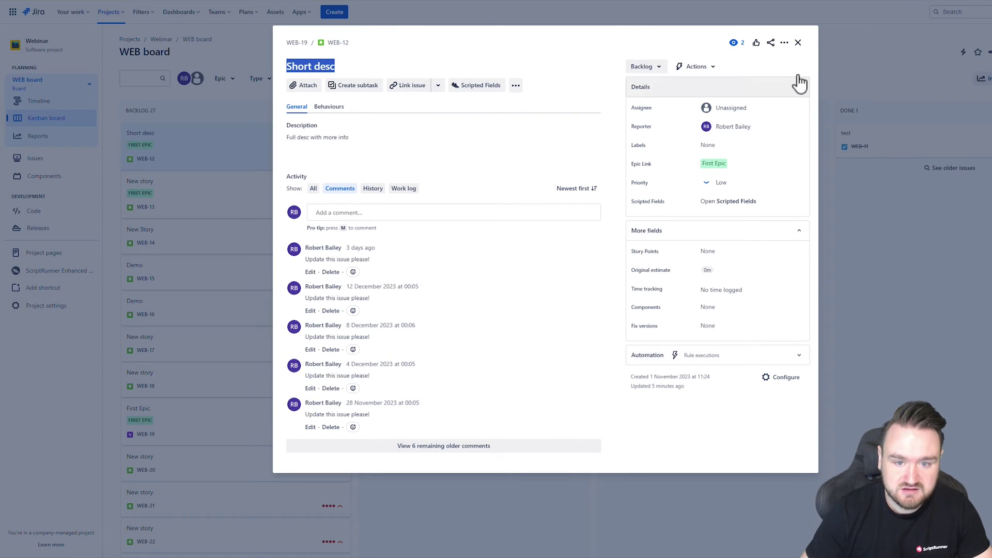
left_click(336, 12)
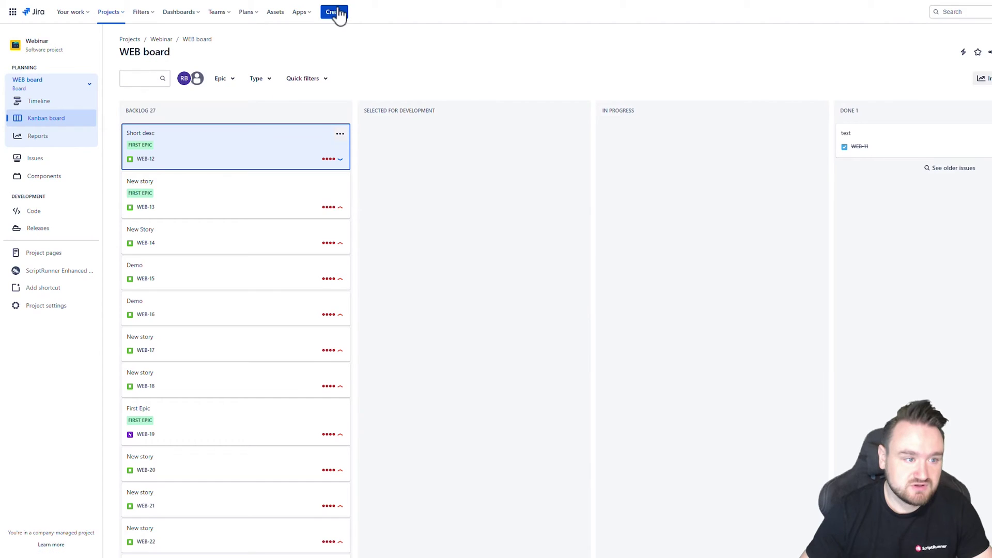
left_click(334, 12)
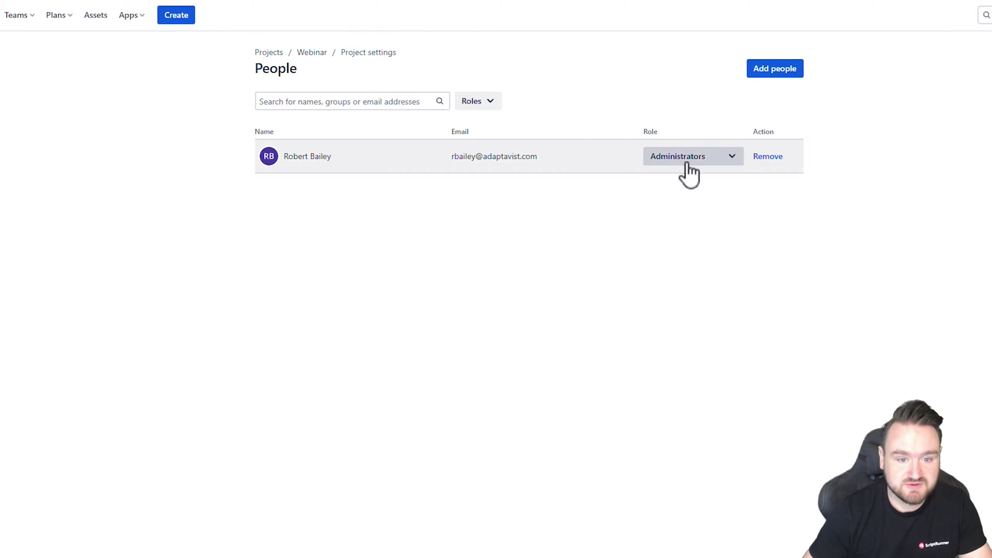
Step: Give the member the Secondary User role again and discard the open new issue
left_click(685, 164)
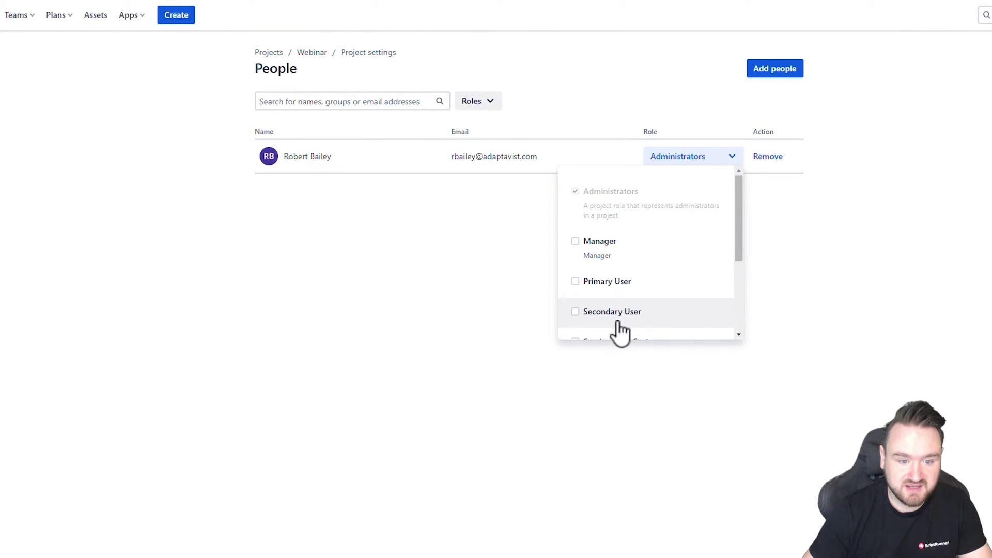
left_click(611, 312)
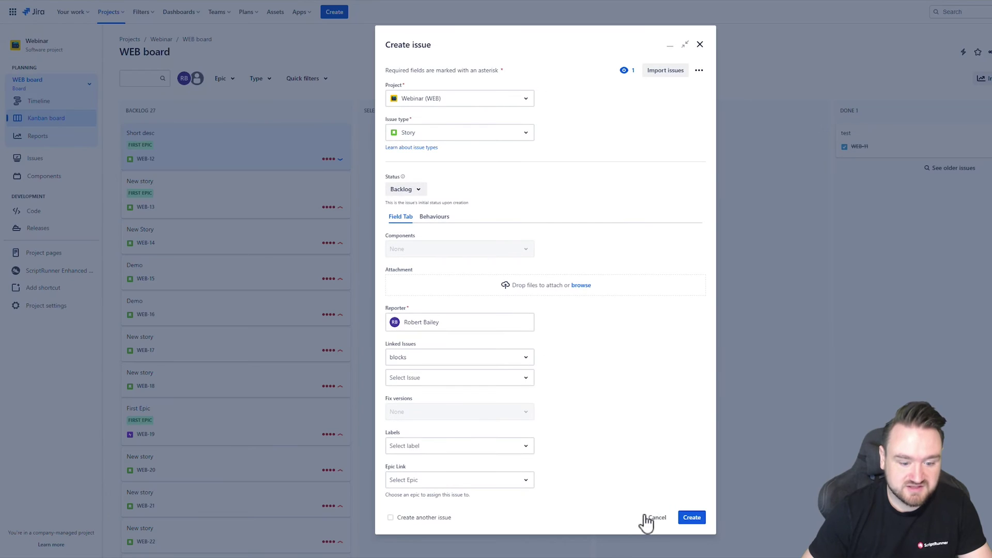
left_click(657, 517)
left_click(596, 91)
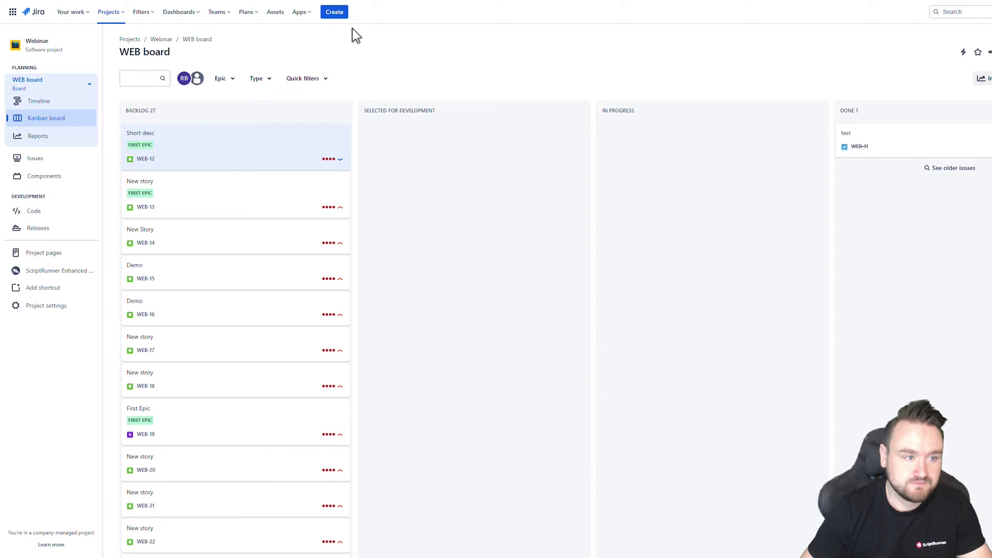
Step: Start a new issue to confirm the summary is read-only, then discard it
left_click(334, 11)
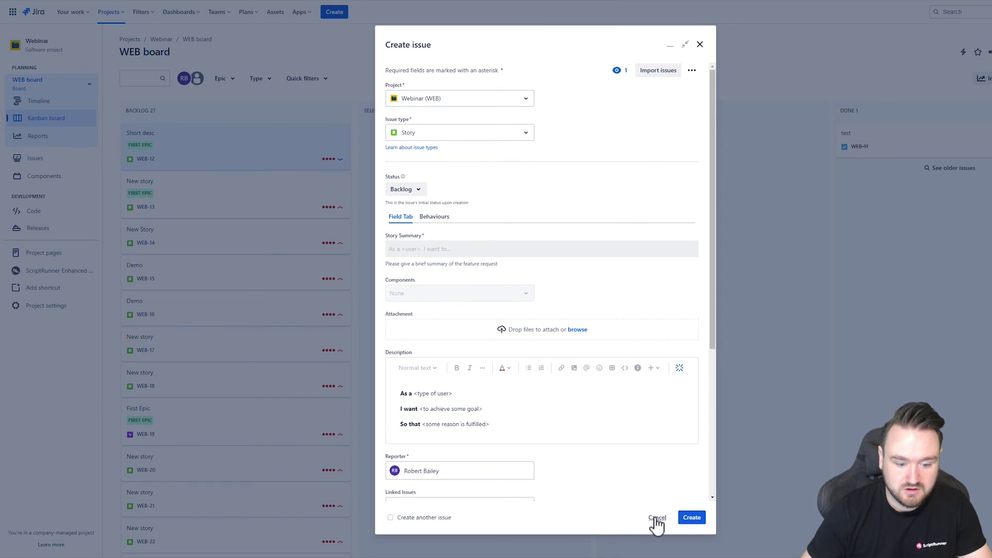
left_click(655, 519)
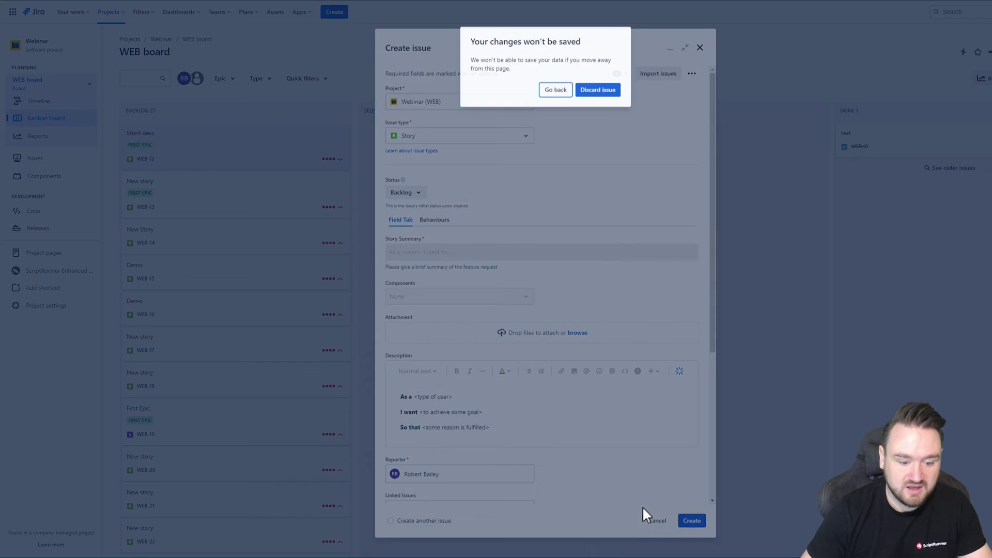
left_click(599, 90)
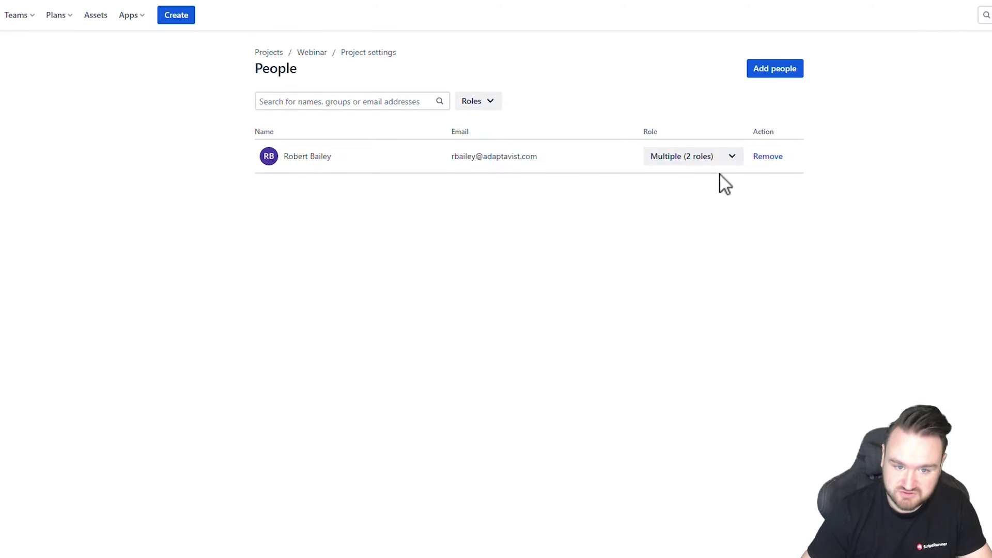
Step: Swap the member's Secondary User role for the Primary User role
left_click(721, 161)
left_click(613, 310)
left_click(605, 283)
left_click(417, 290)
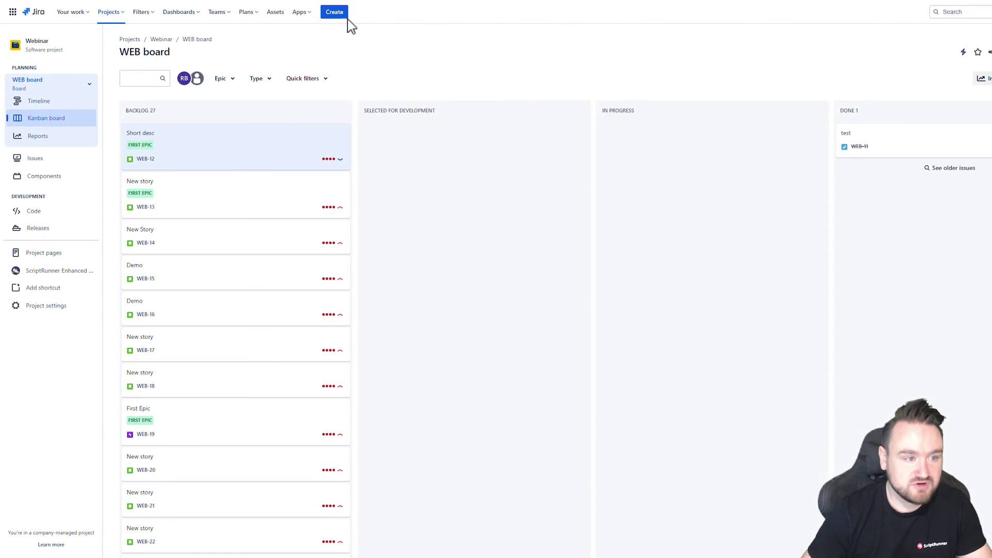
Step: Confirm the new Story form's Summary field is editable, then discard the issue
left_click(341, 13)
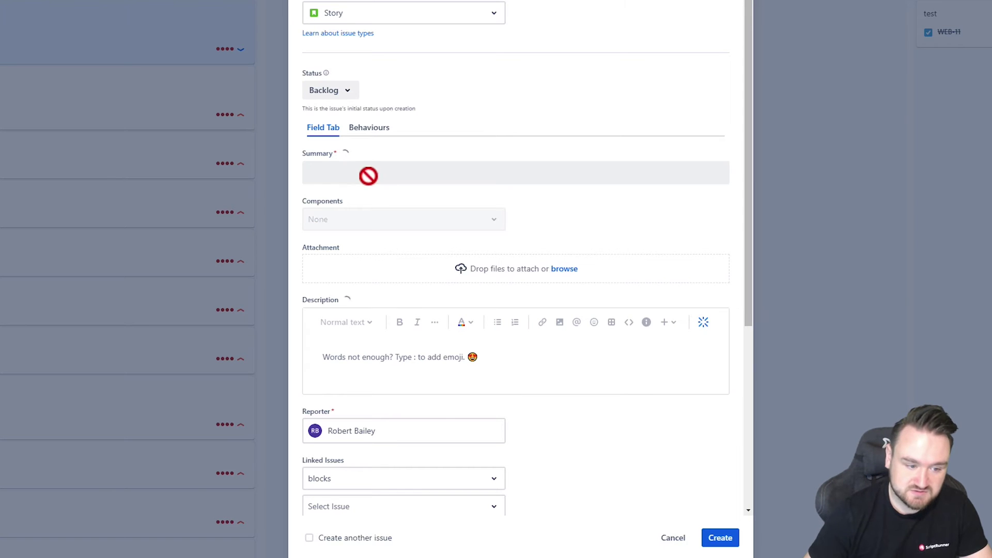
left_click(363, 172)
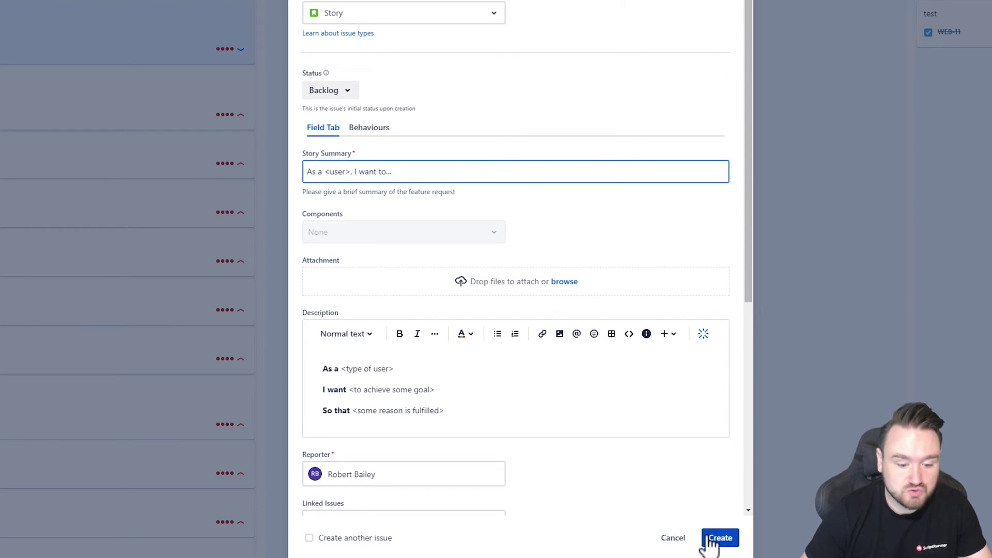
left_click(674, 537)
left_click(662, 95)
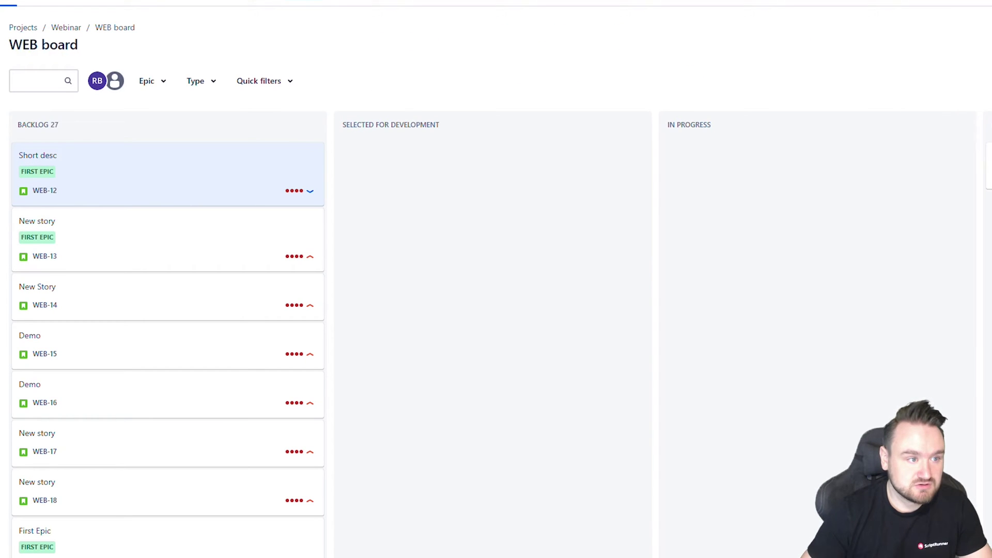
Step: Open WEB-12 and check its description and 'Short desc' summary can be edited
left_click(59, 170)
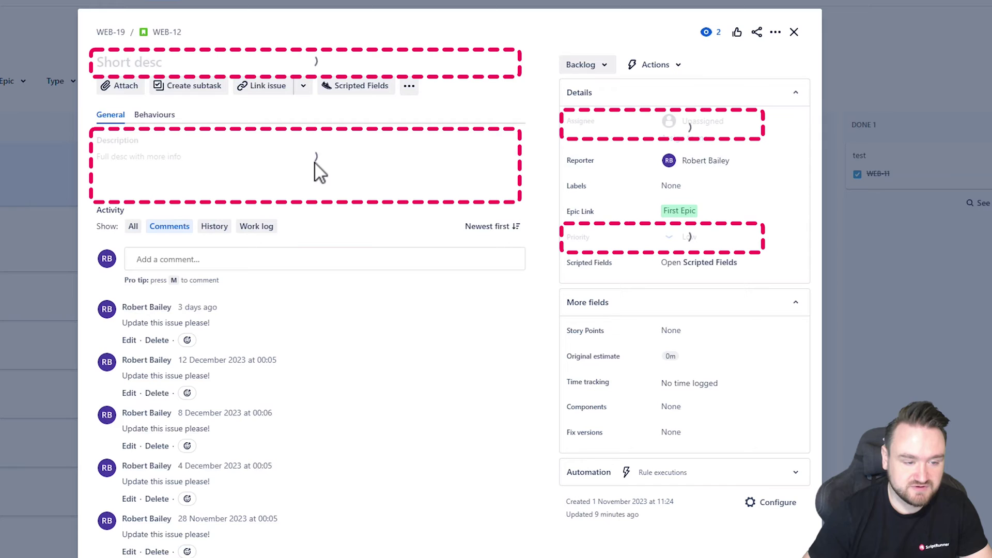
left_click(287, 163)
left_click(212, 58)
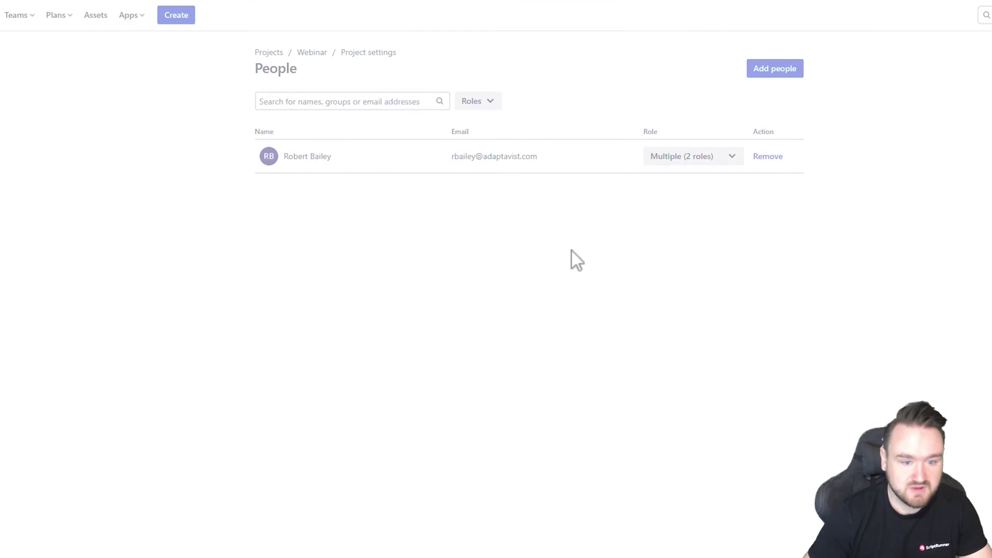
Step: Add the Secondary User role back to the member and close WEB-12 without editing
left_click(657, 161)
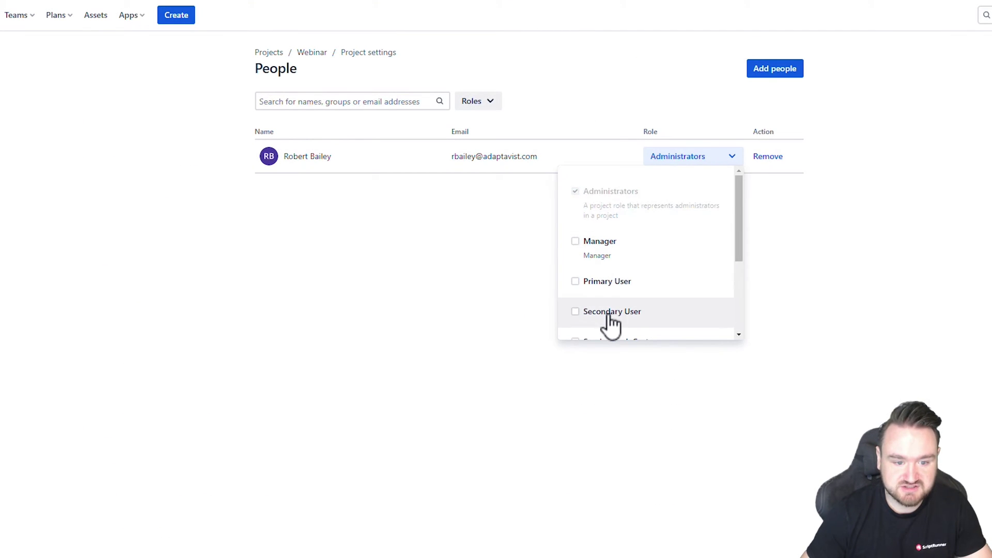
left_click(575, 312)
left_click(395, 356)
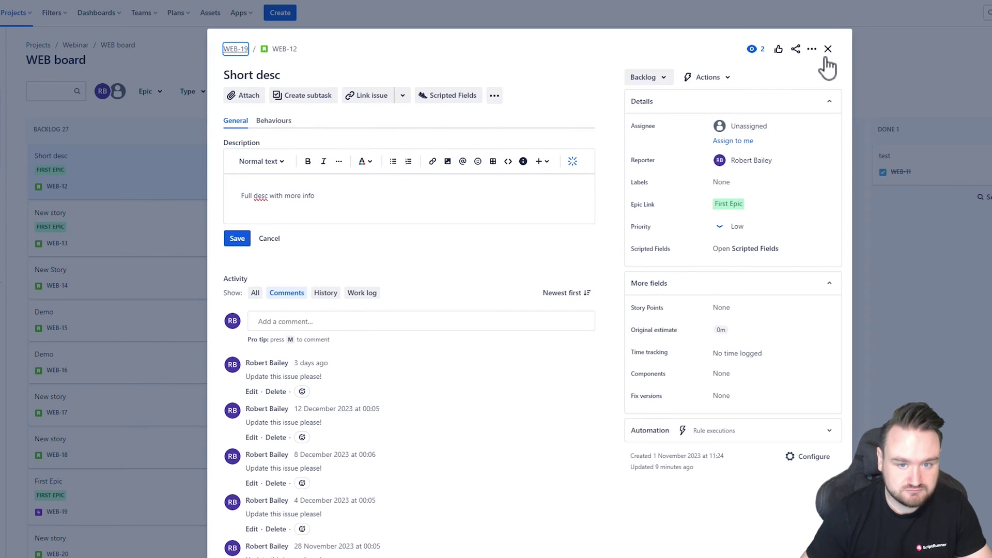
left_click(827, 50)
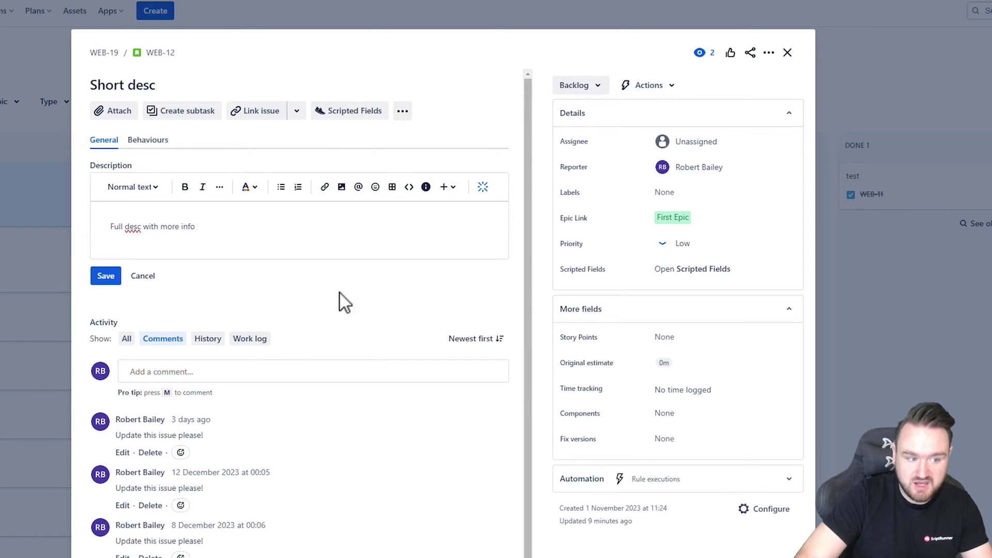
left_click(146, 275)
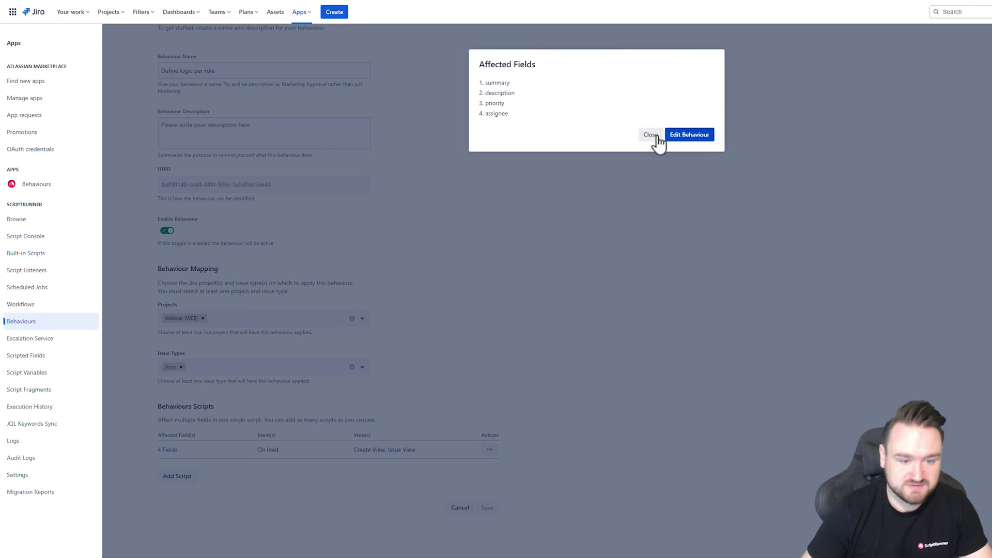
Step: Open the behaviour's field script and highlight the field-hiding lines and role list definitions
left_click(667, 135)
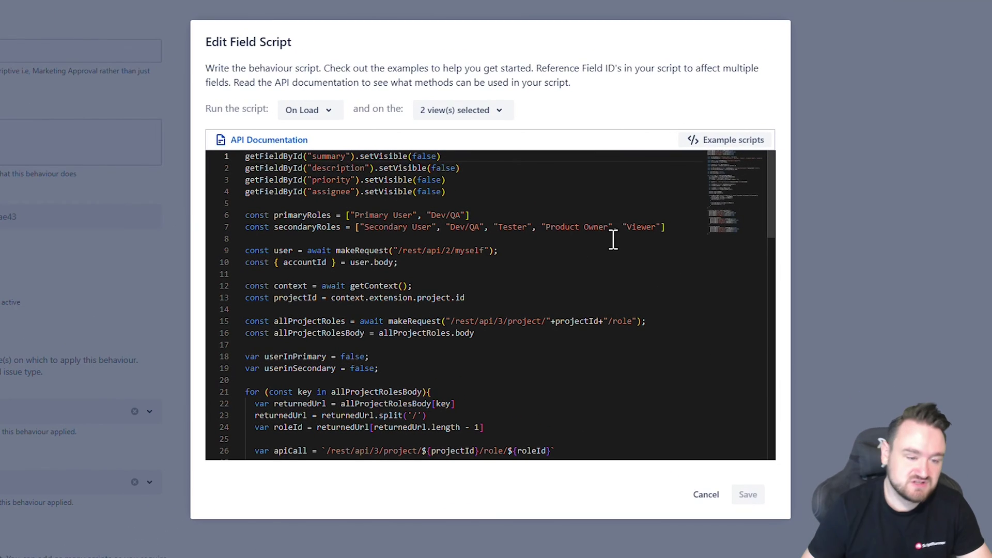
left_click_drag(468, 195, 186, 159)
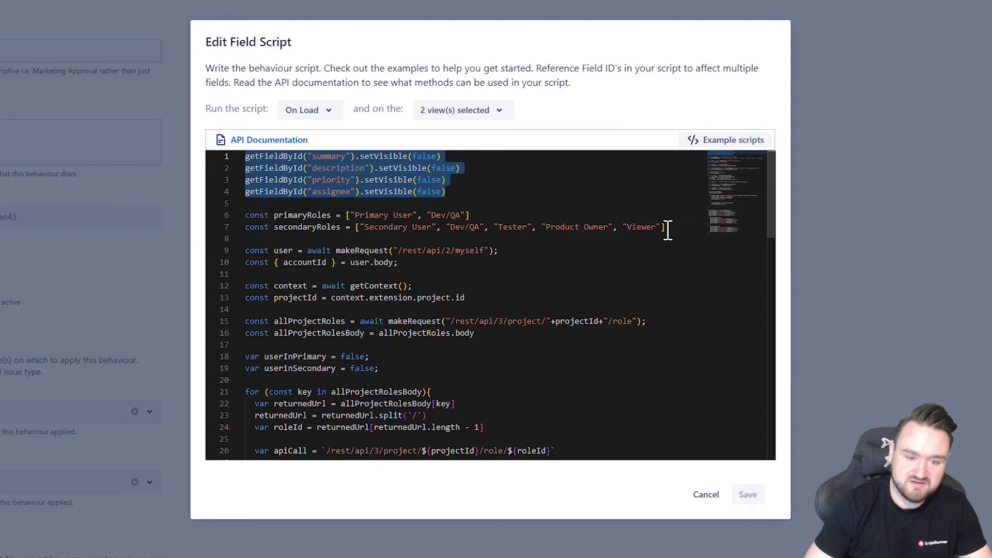
mouse_move(667, 228)
left_mouse_down()
mouse_move(356, 216)
mouse_move(408, 228)
mouse_move(663, 228)
left_mouse_up()
Step: Trim secondaryRoles to Secondary User and remove Dev/QA from primaryRoles
left_click(437, 227)
key("BackSpace")
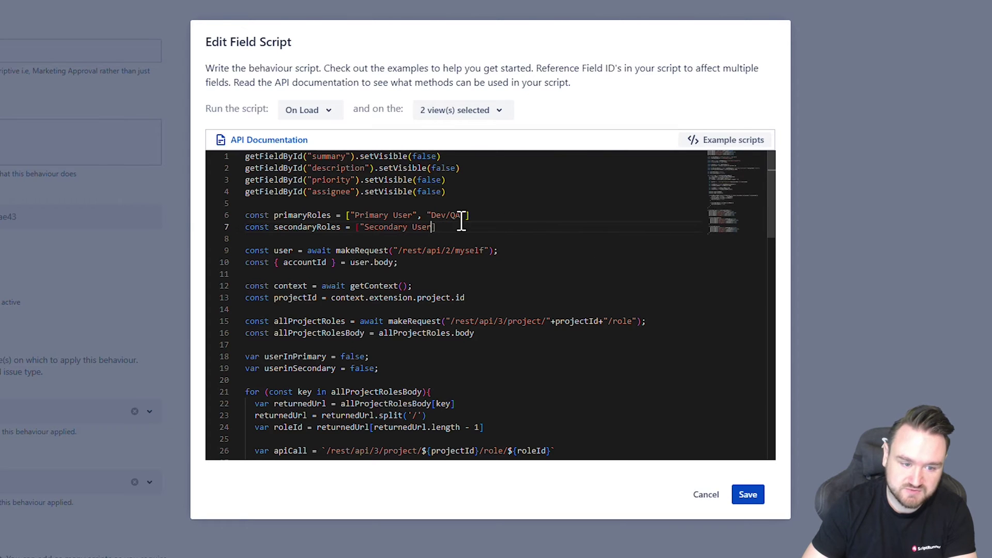
type("\"")
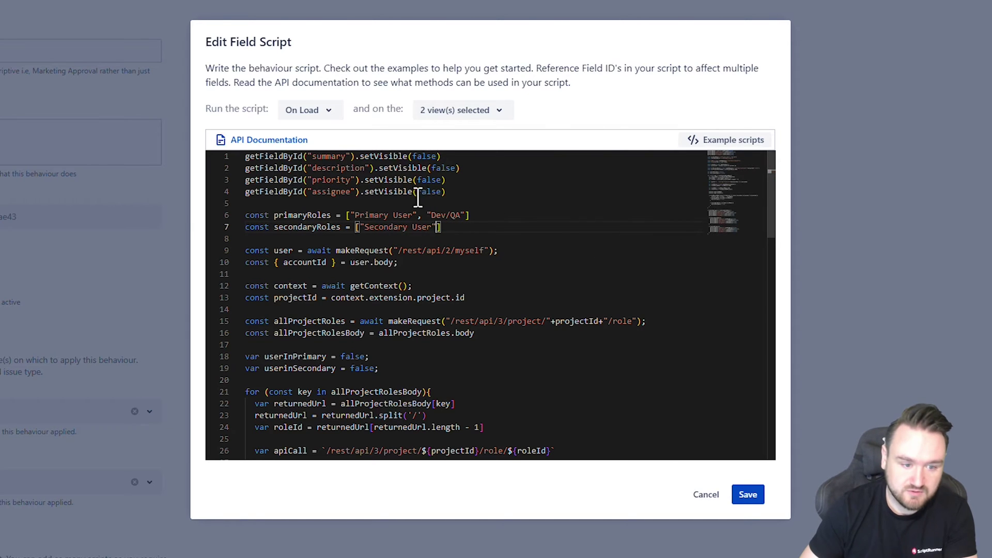
left_click_drag(417, 216, 464, 216)
key("BackSpace")
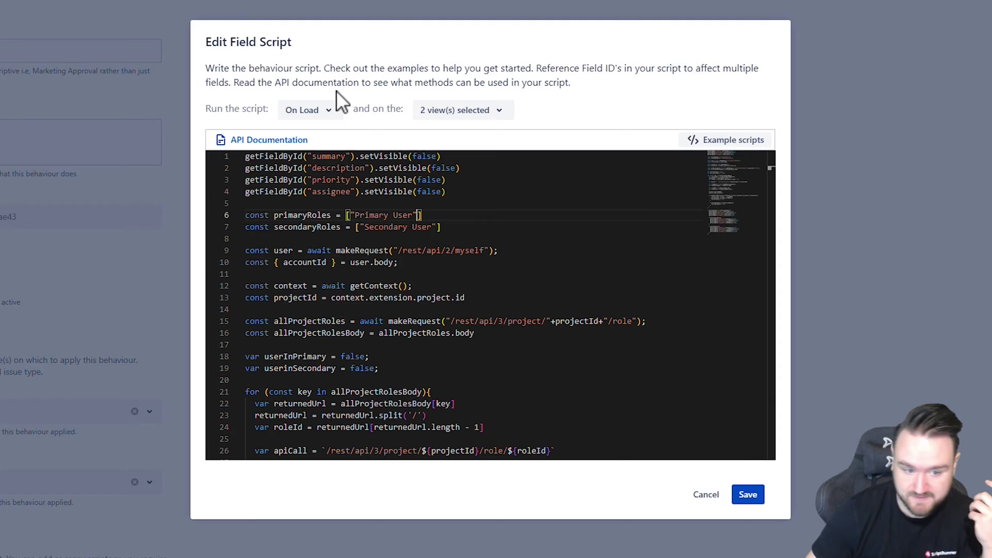
left_click_drag(414, 262, 221, 253)
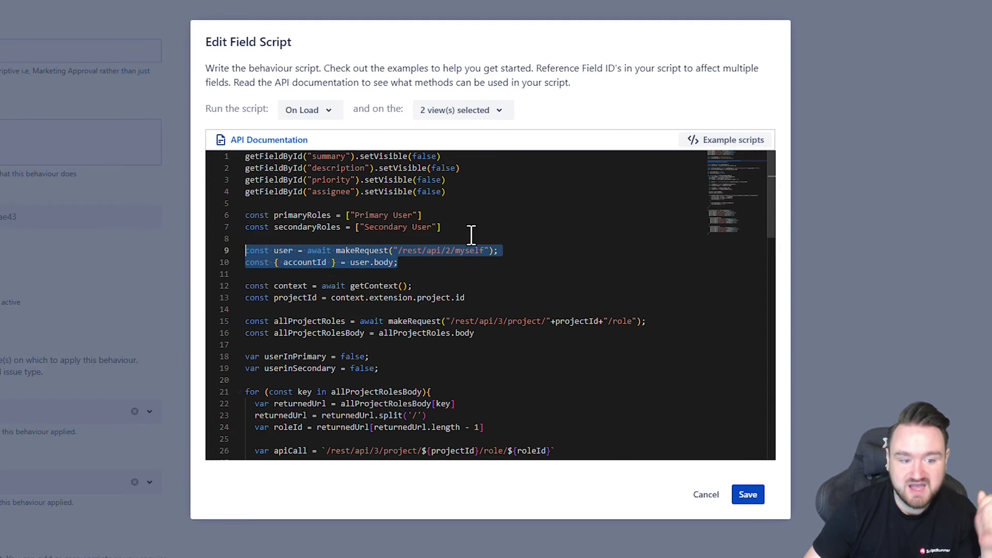
left_click_drag(350, 286, 406, 285)
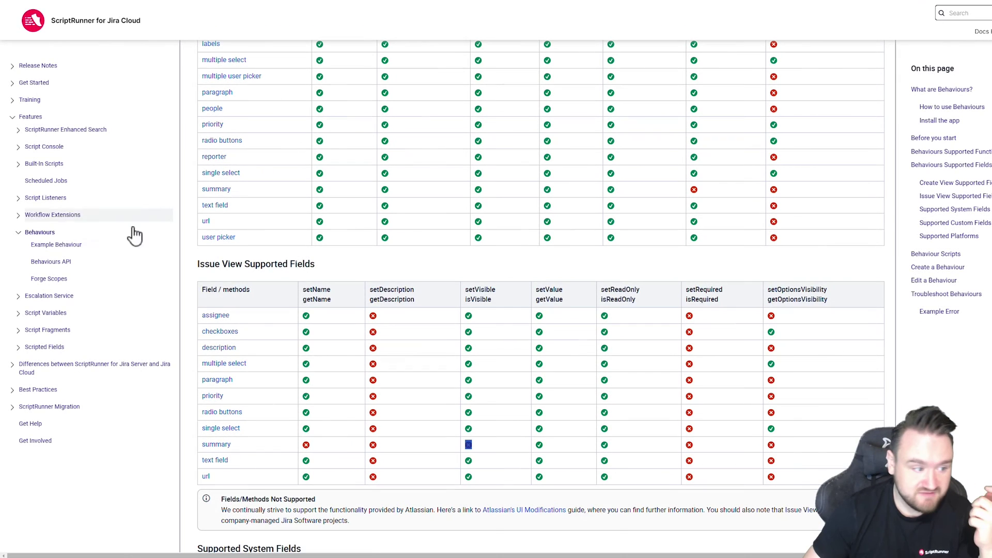
Step: Browse the methods on the Behaviours API documentation page
left_click(60, 263)
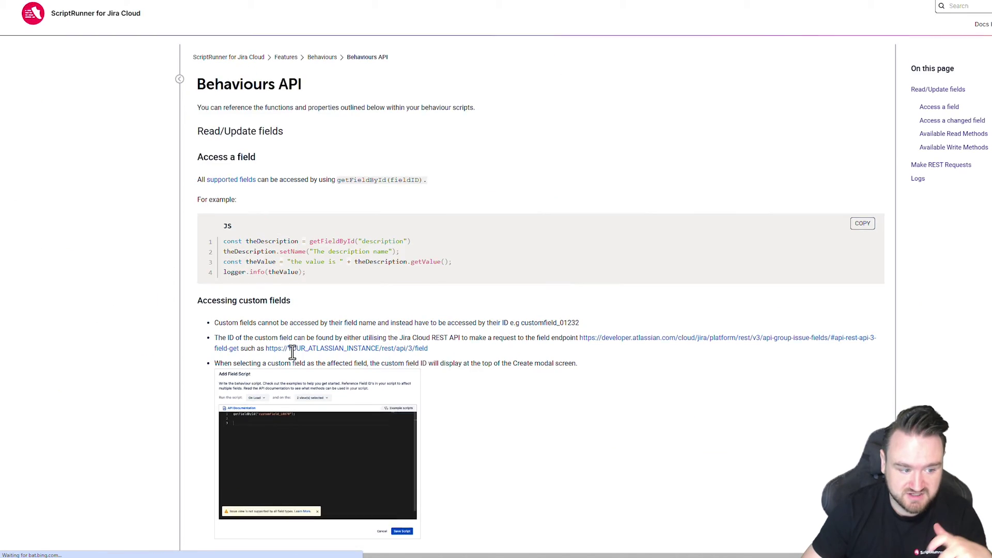
scroll(310, 351, "down", 15)
scroll(331, 374, "down", 15)
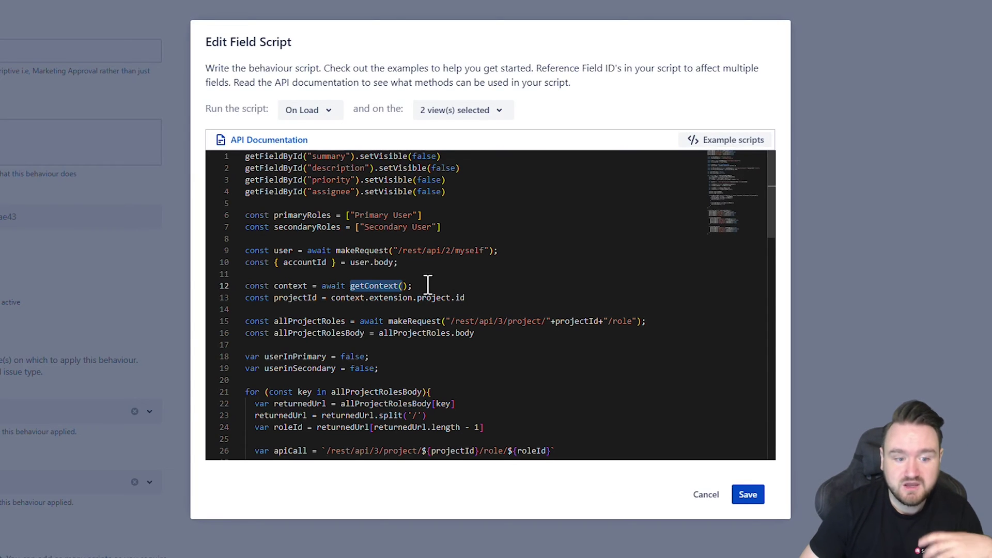
left_click_drag(465, 297, 390, 305)
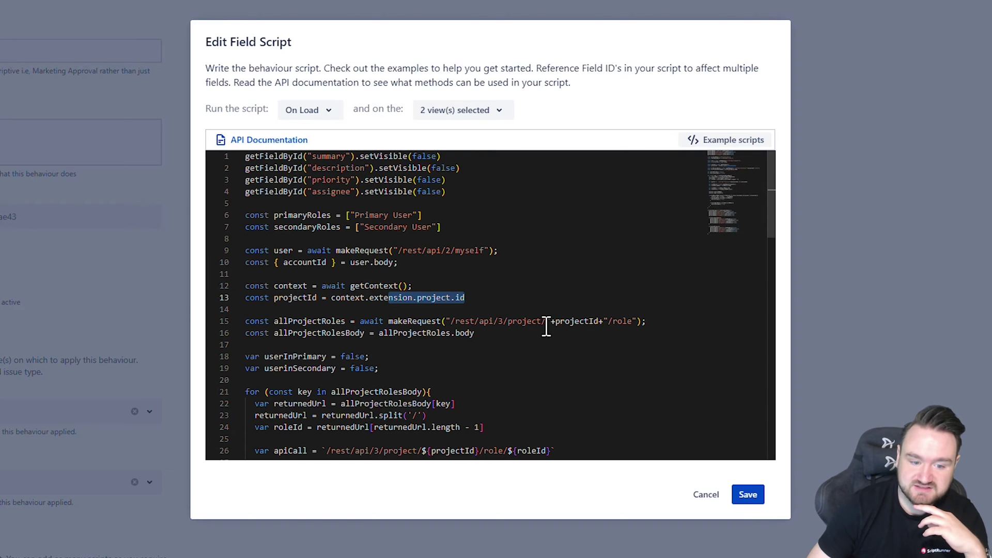
left_click_drag(551, 320, 608, 325)
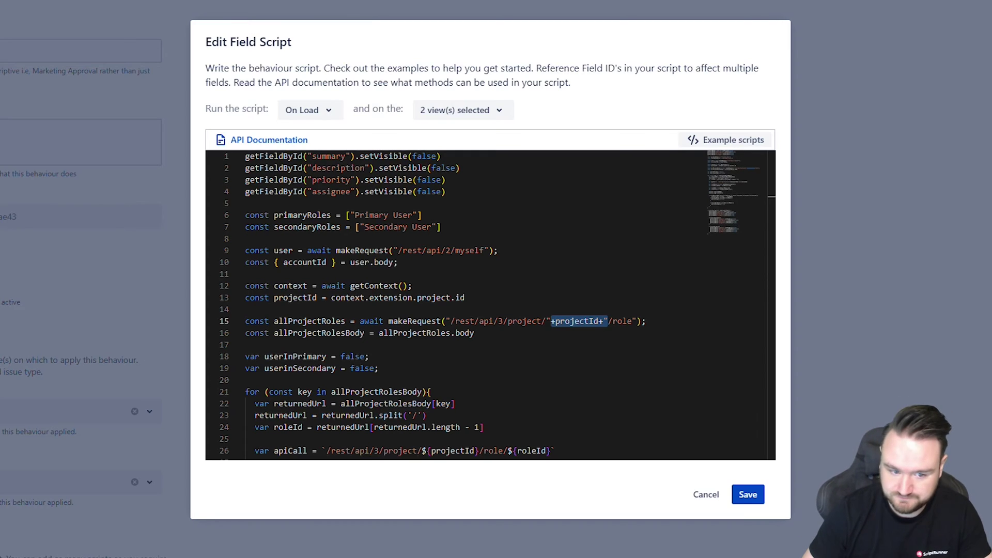
left_click(532, 337)
left_click_drag(525, 337, 209, 333)
scroll(341, 355, "down", 2)
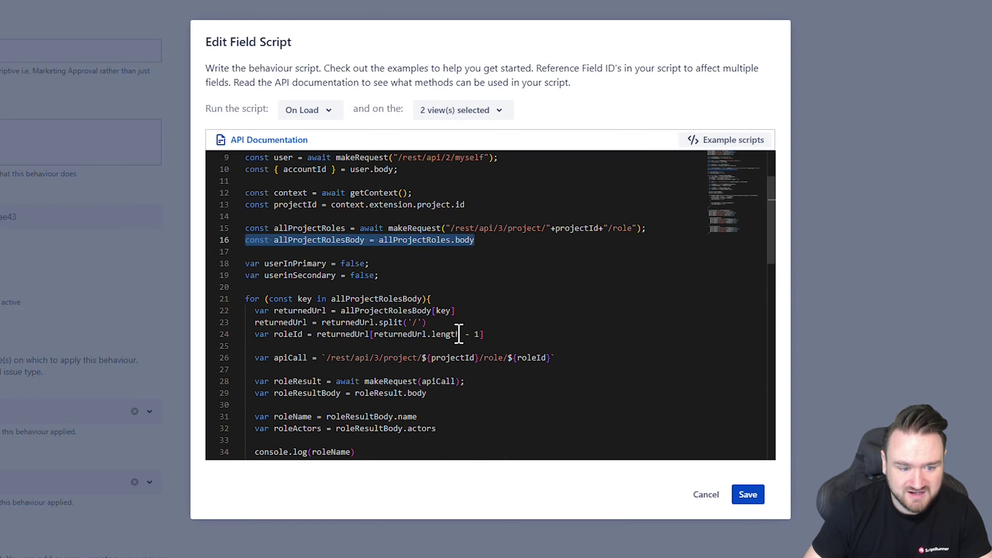
left_click_drag(484, 334, 241, 298)
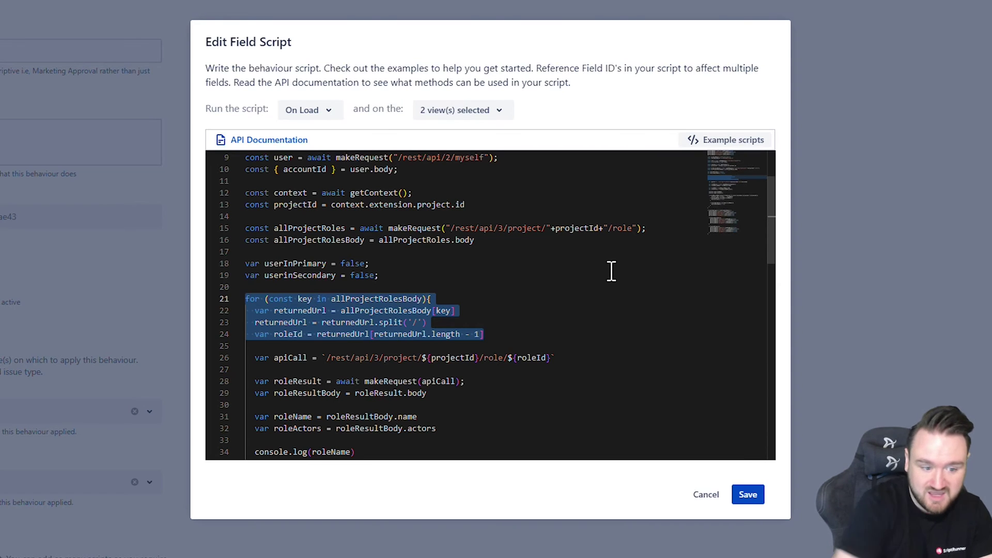
left_click_drag(489, 334, 241, 309)
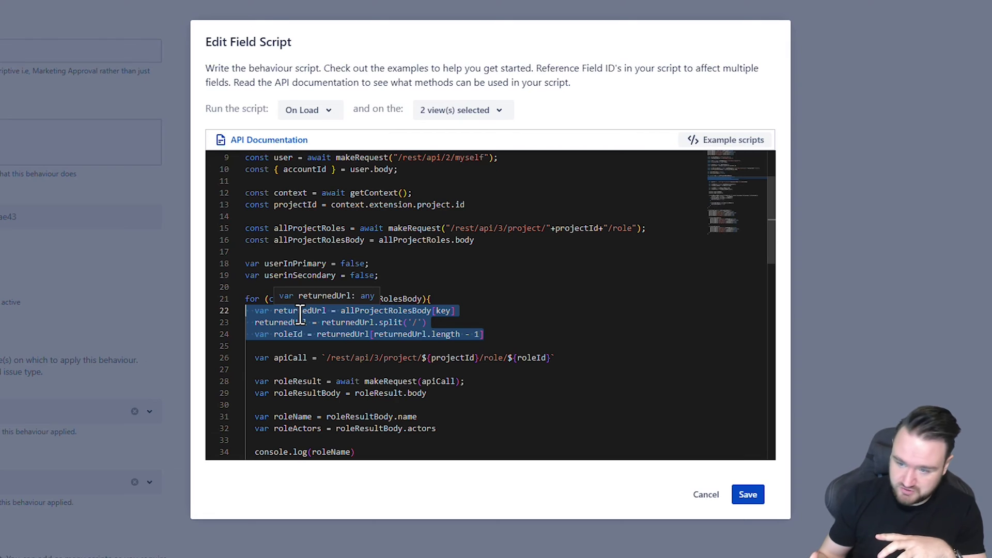
left_click(516, 281)
left_click(458, 322)
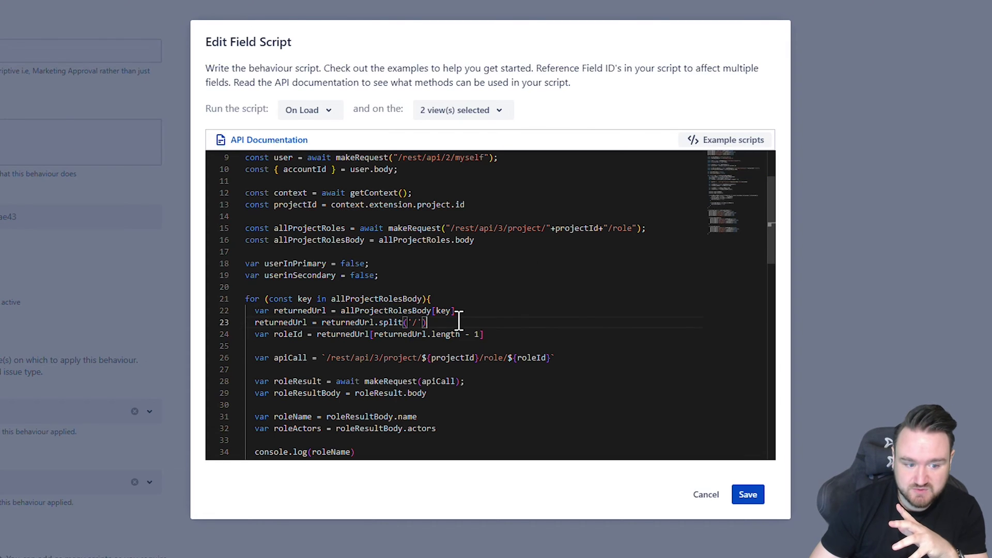
left_click_drag(458, 321, 310, 310)
left_click_drag(454, 325, 337, 323)
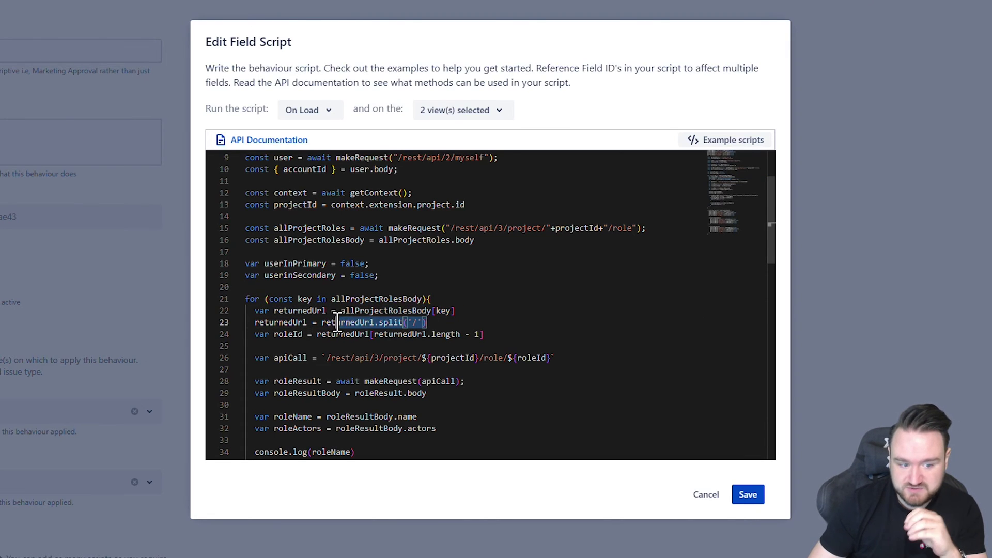
left_click_drag(491, 334, 222, 335)
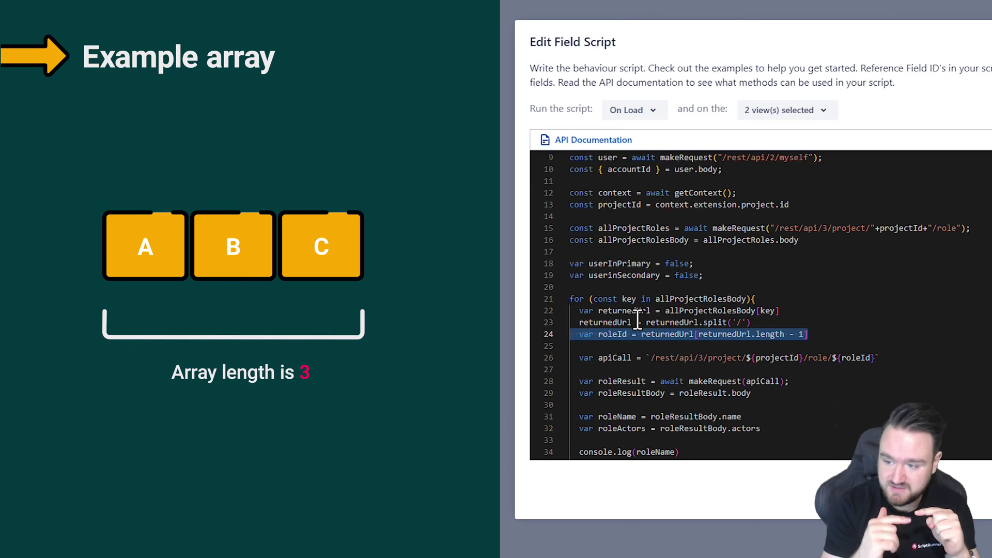
left_click(814, 335)
left_click_drag(808, 335, 743, 323)
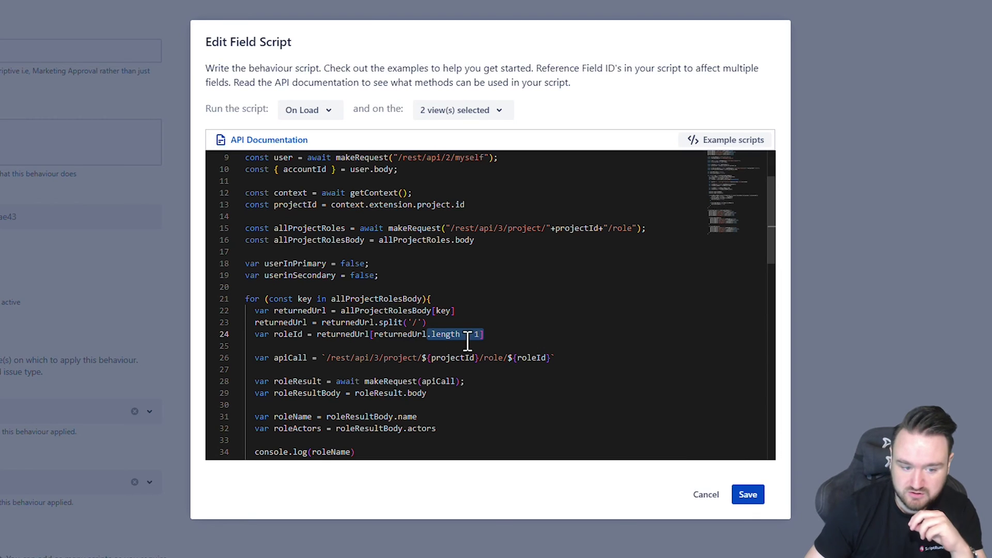
left_click(572, 352)
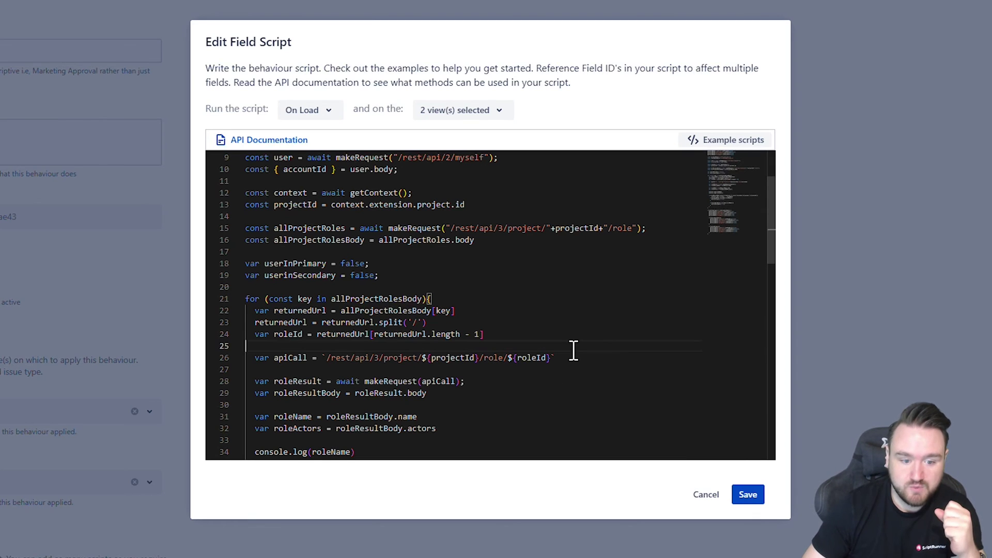
left_click_drag(572, 356, 355, 362)
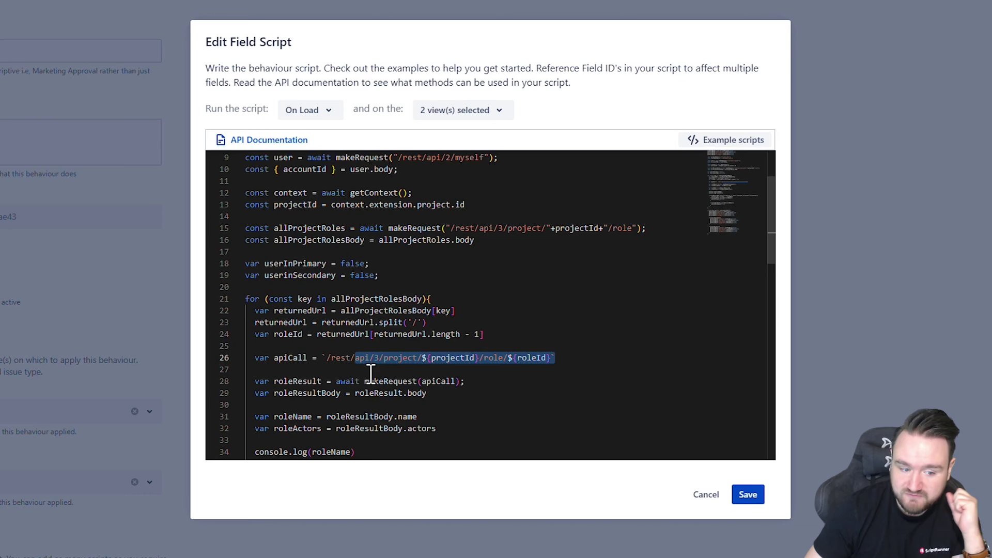
scroll(371, 371, "down", 2)
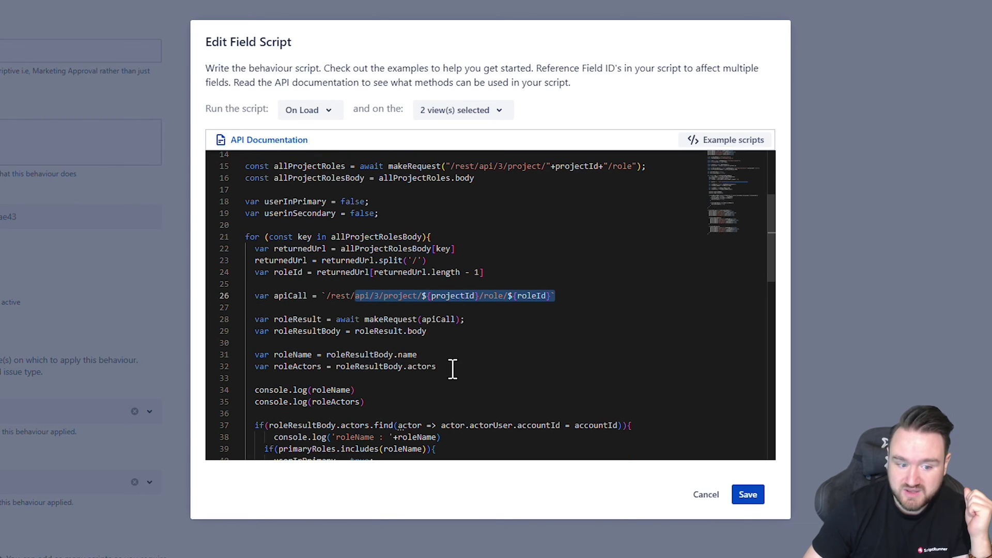
left_click_drag(440, 367, 336, 368)
scroll(337, 370, "down", 2)
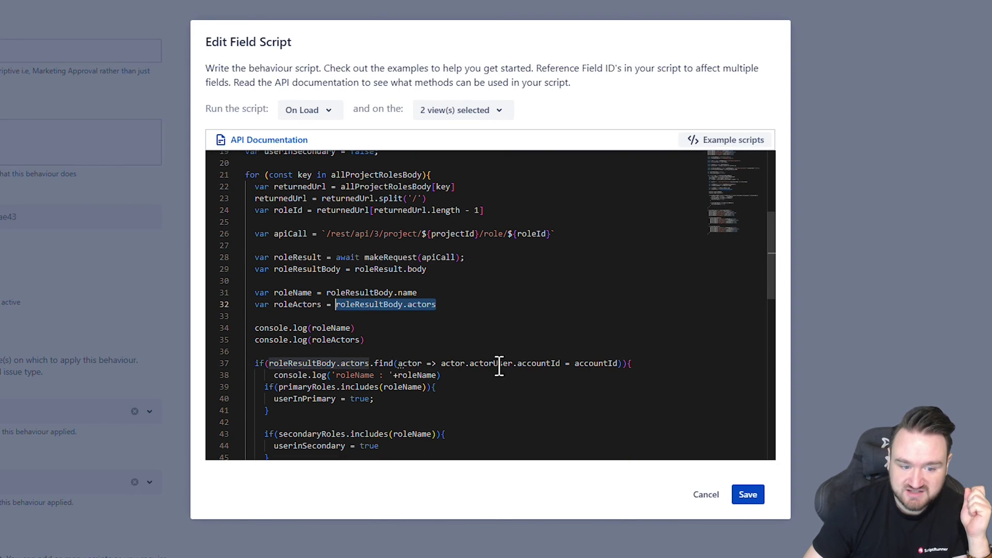
scroll(415, 321, "up", 6)
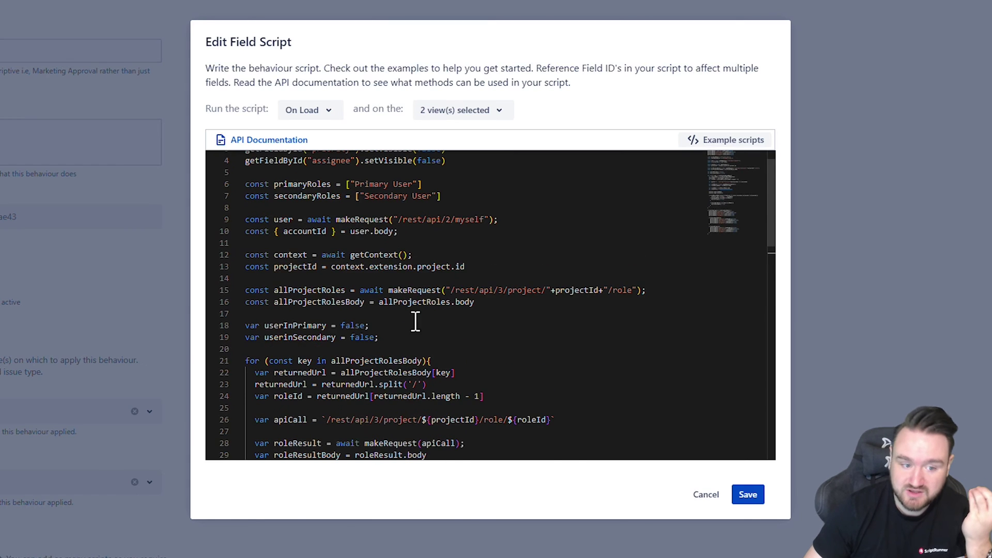
scroll(416, 321, "up", 1)
left_click_drag(426, 264, 274, 251)
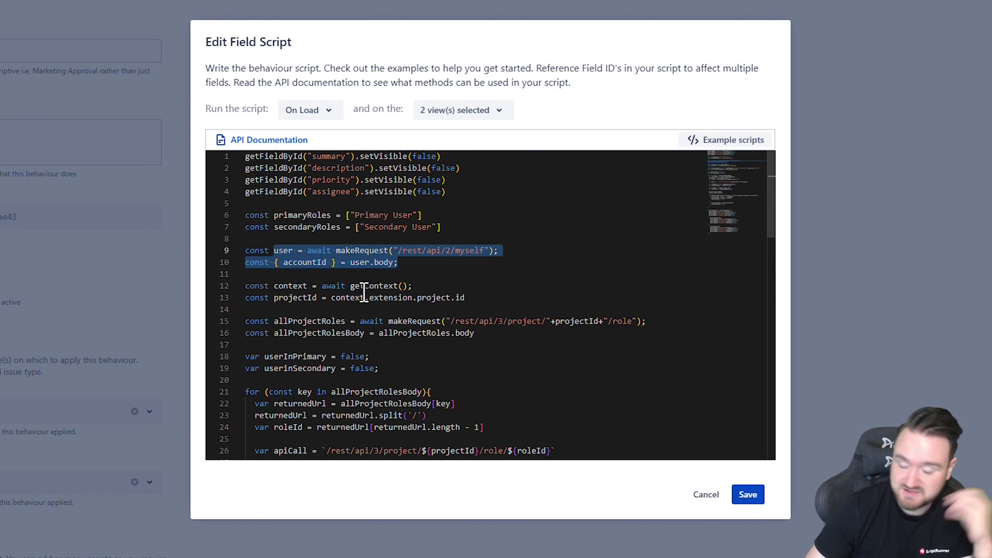
scroll(514, 344, "down", 7)
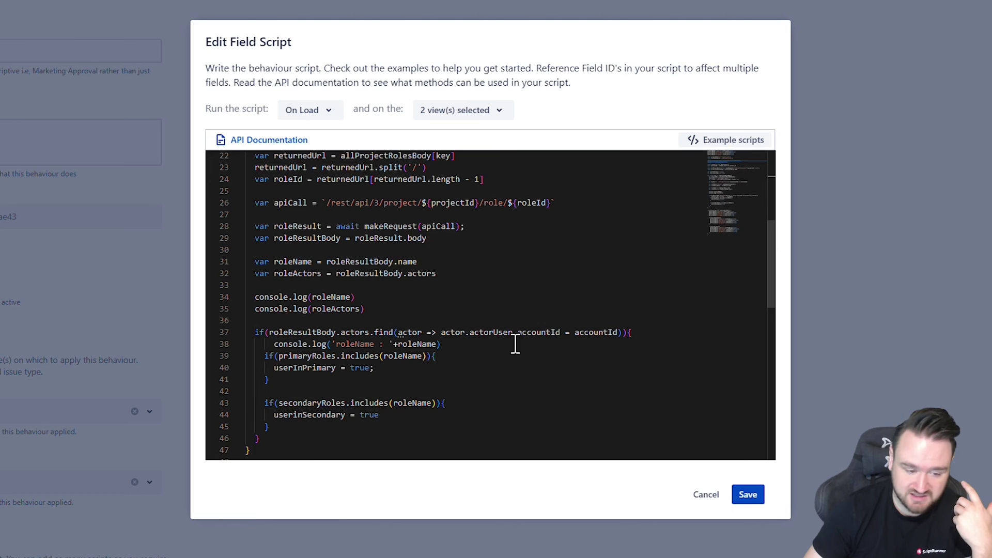
scroll(515, 344, "down", 2)
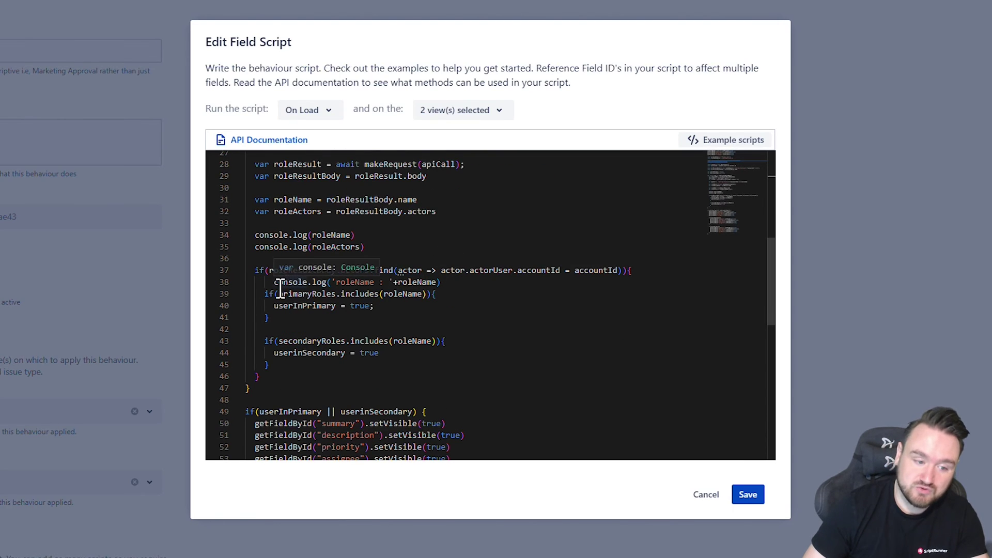
left_click_drag(278, 294, 427, 294)
scroll(408, 324, "up", 4)
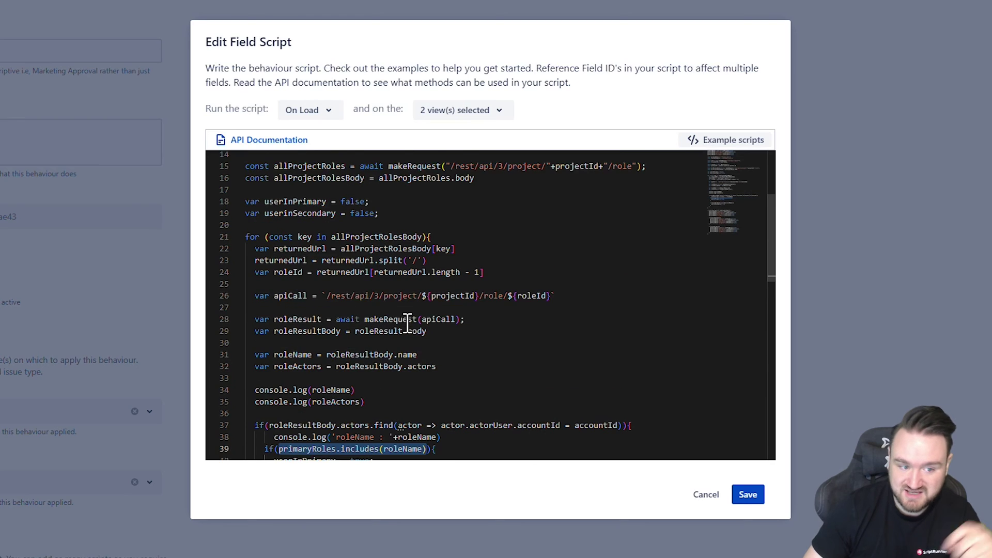
scroll(398, 315, "up", 3)
scroll(341, 163, "up", 1)
scroll(360, 265, "down", 6)
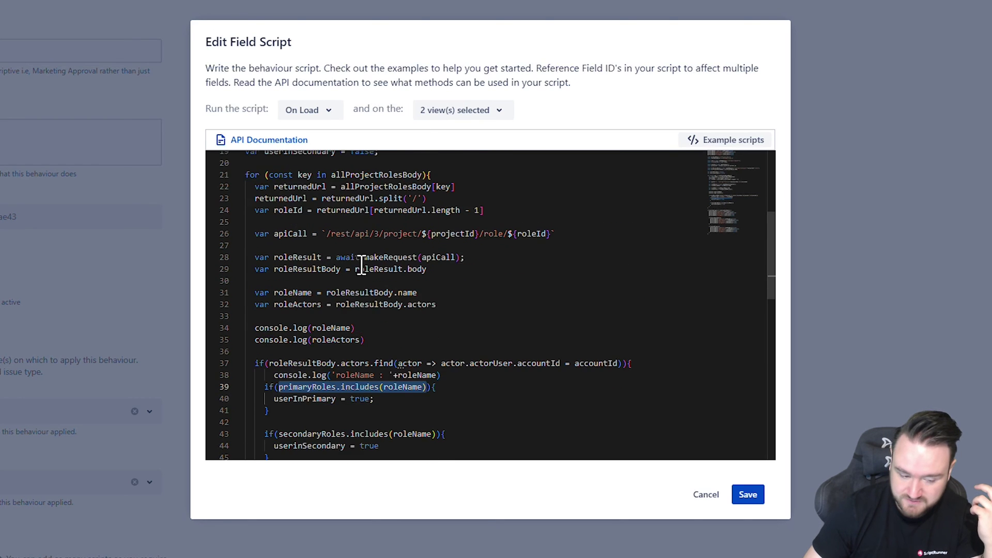
scroll(361, 265, "down", 2)
left_click_drag(322, 337, 396, 336)
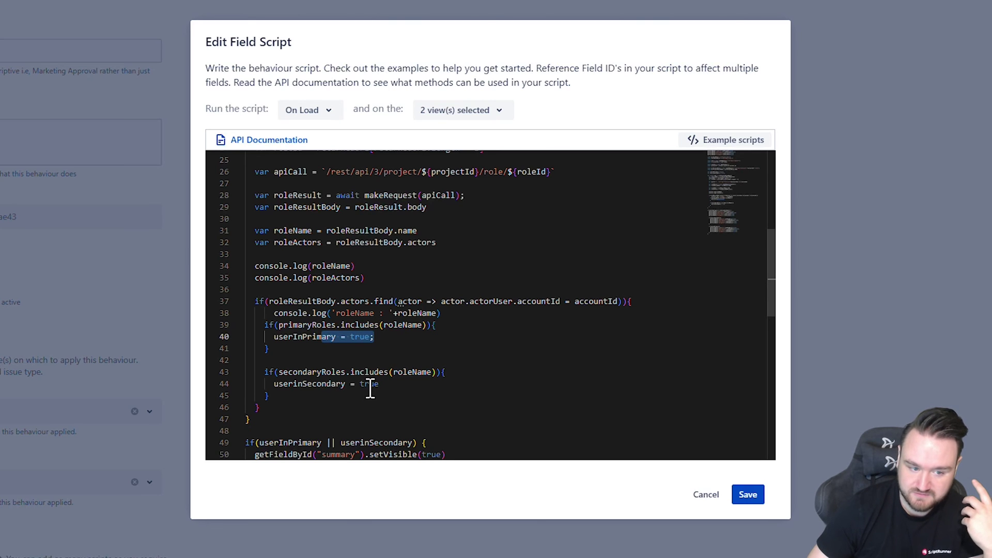
scroll(373, 362, "down", 2)
scroll(380, 315, "up", 5)
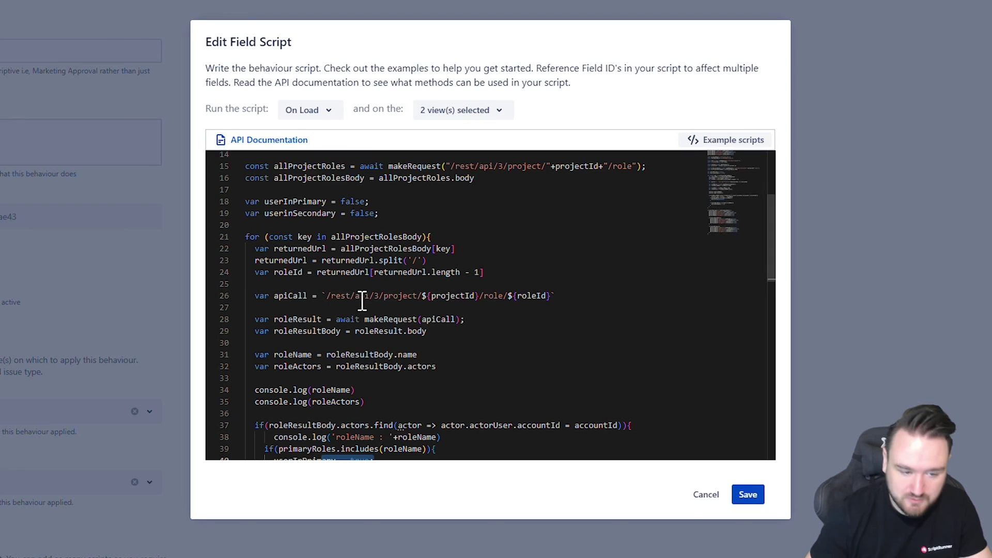
scroll(496, 258, "up", 1)
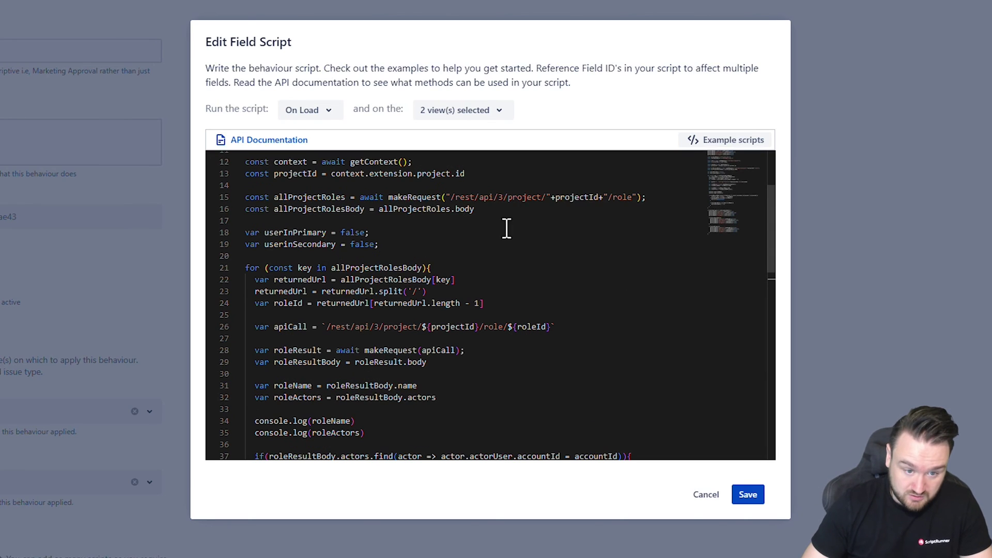
left_click_drag(506, 209, 292, 196)
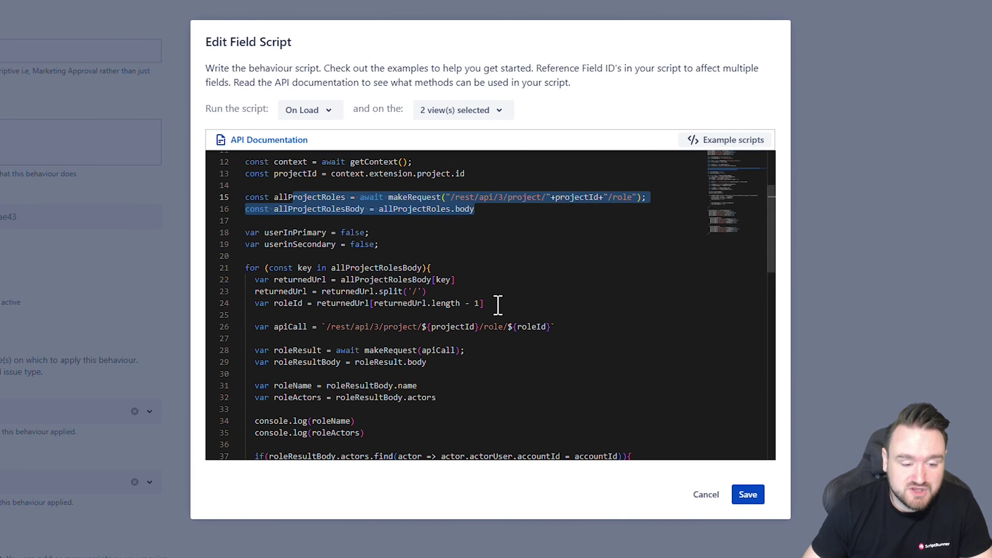
left_click_drag(497, 305, 392, 308)
left_click_drag(204, 287, 225, 283)
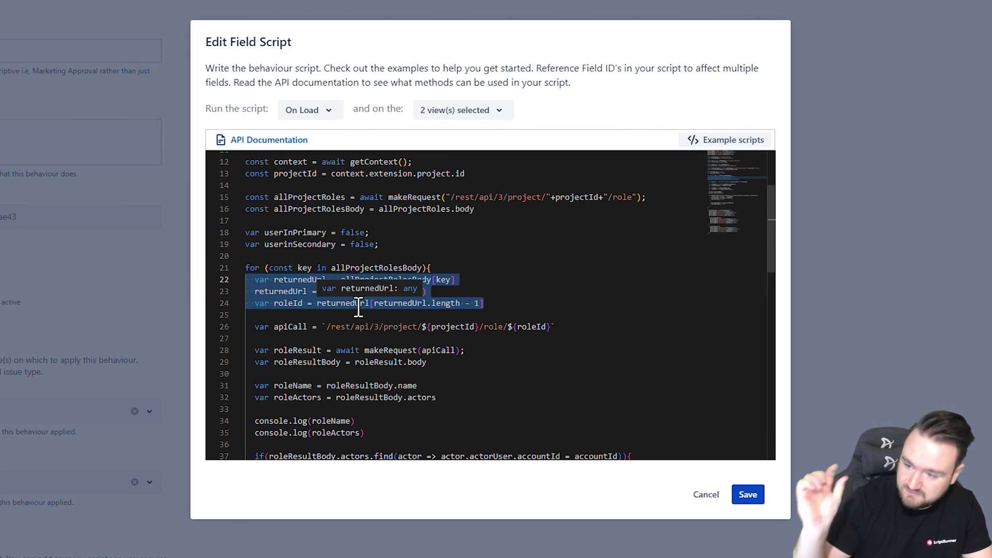
left_click_drag(563, 327, 240, 328)
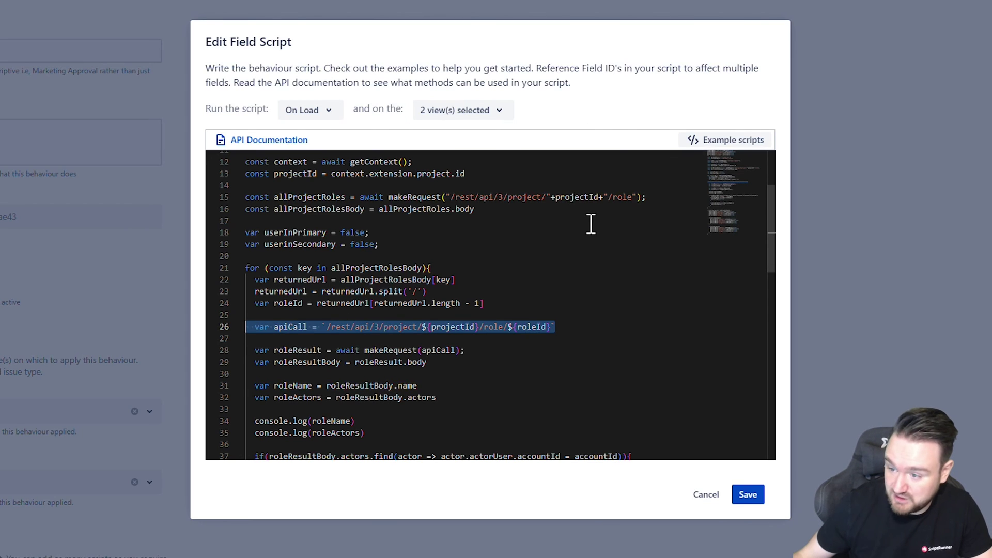
scroll(336, 266, "down", 3)
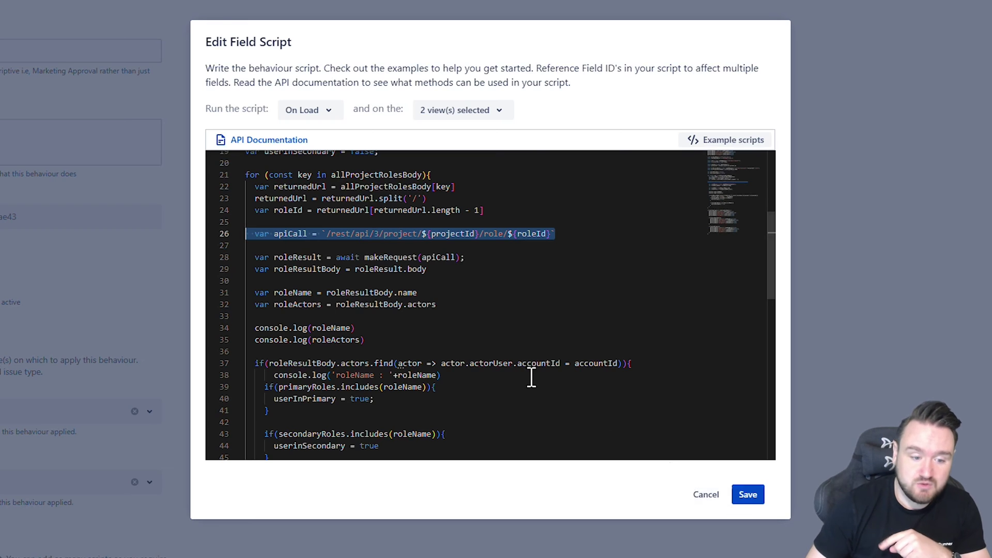
scroll(480, 250, "up", 5)
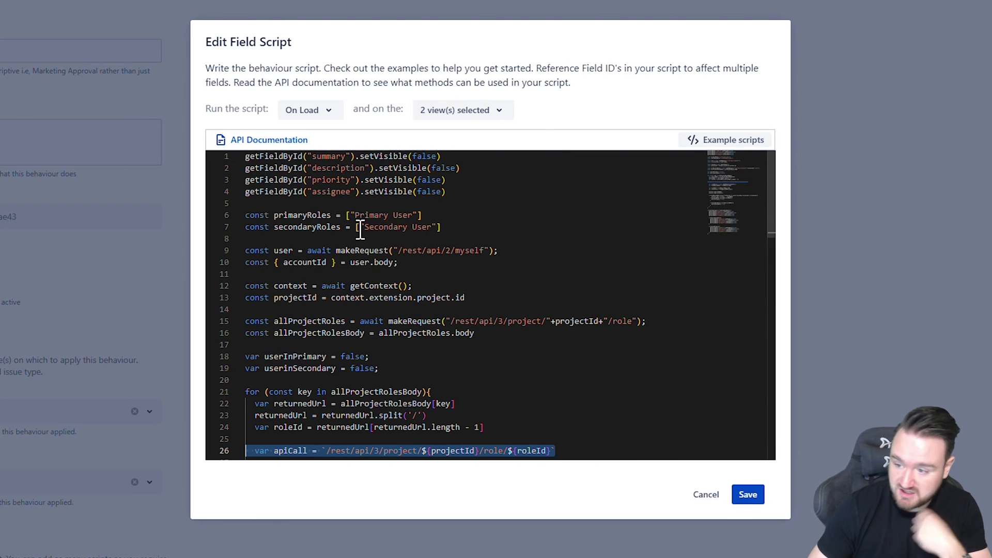
scroll(349, 241, "down", 8)
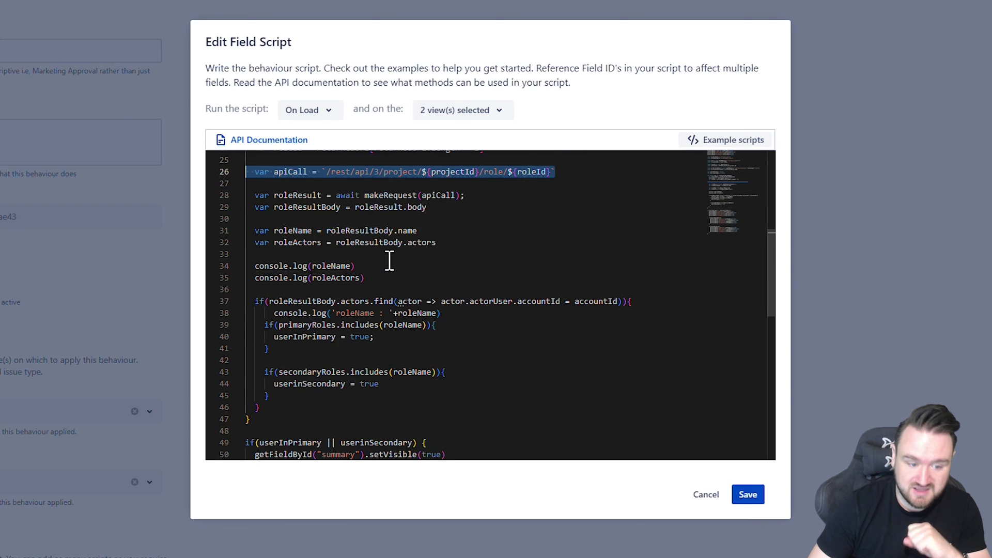
scroll(371, 282, "up", 1)
left_click_drag(374, 305, 264, 294)
left_click_drag(380, 353, 264, 353)
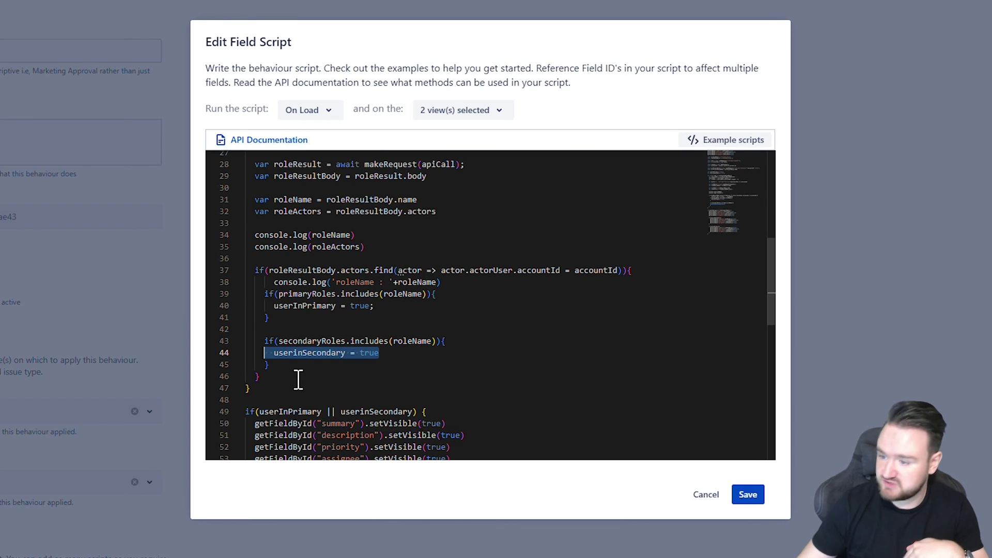
scroll(321, 395, "down", 5)
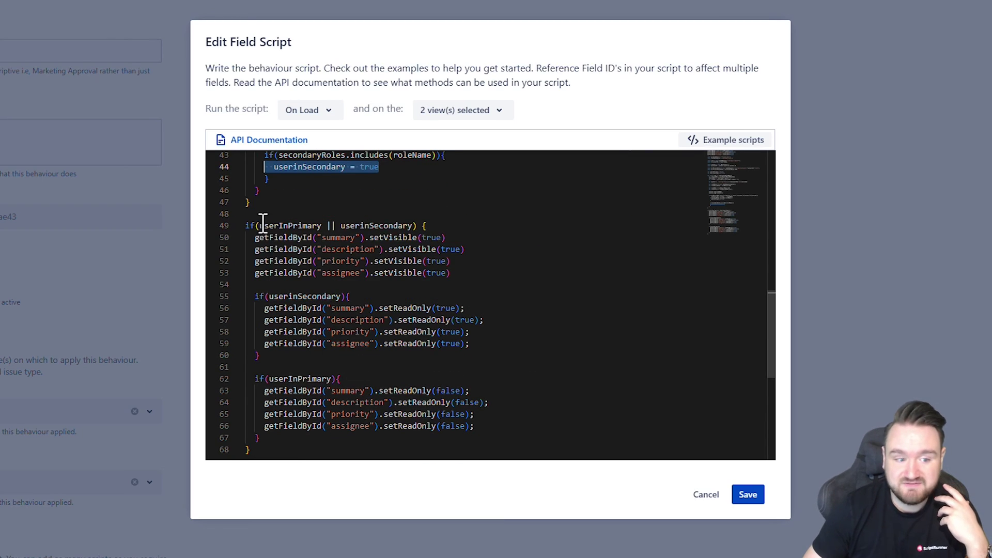
left_click_drag(258, 226, 415, 226)
left_click_drag(452, 272, 212, 241)
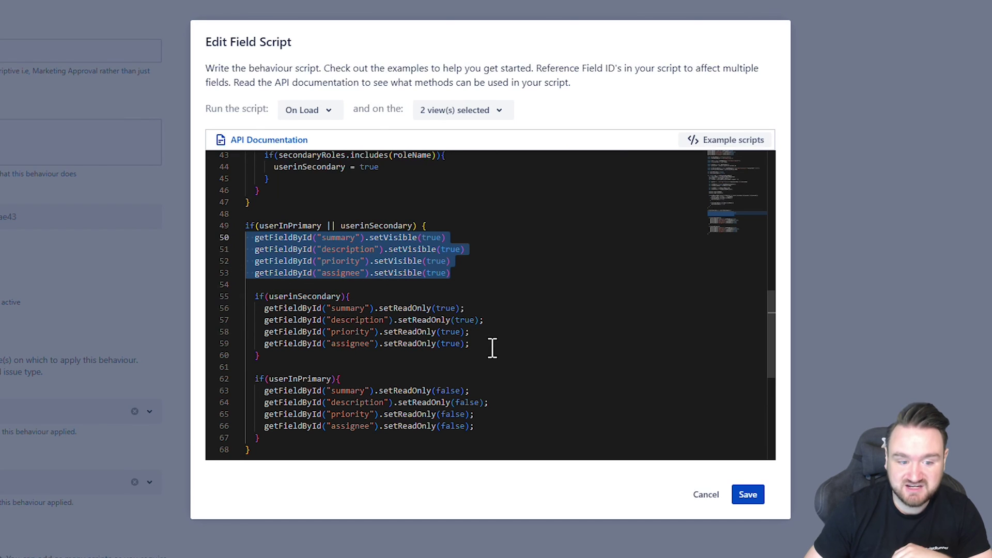
left_click_drag(490, 345, 194, 308)
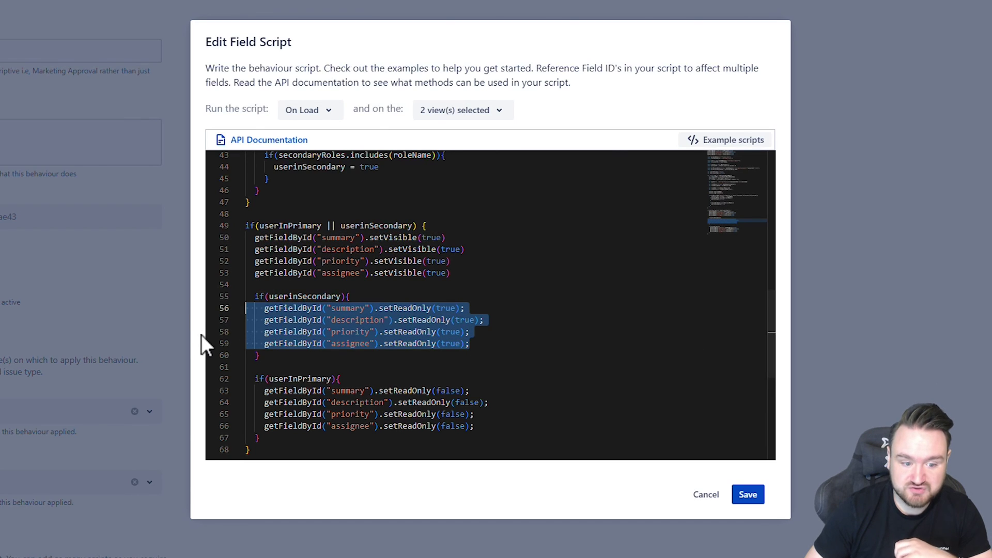
left_click_drag(507, 421, 163, 391)
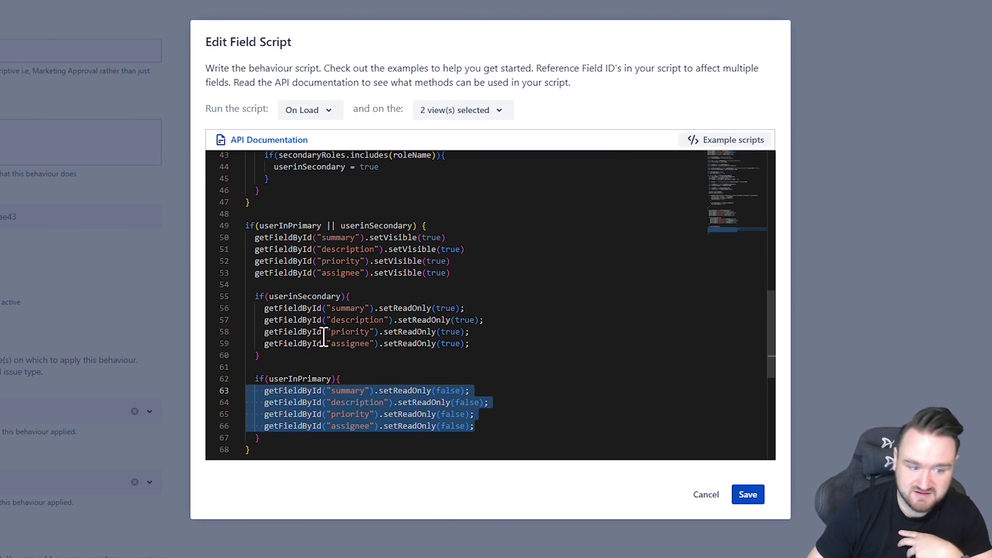
scroll(498, 370, "down", 3)
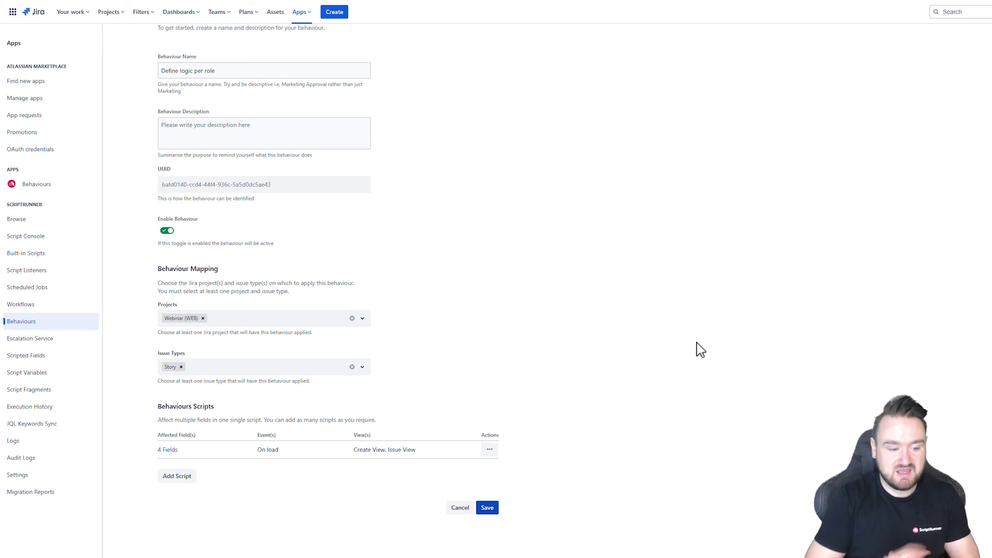
Step: Reopen the saved field script, check it runs on Create View and Issue View, then cancel
left_click(489, 449)
left_click(488, 467)
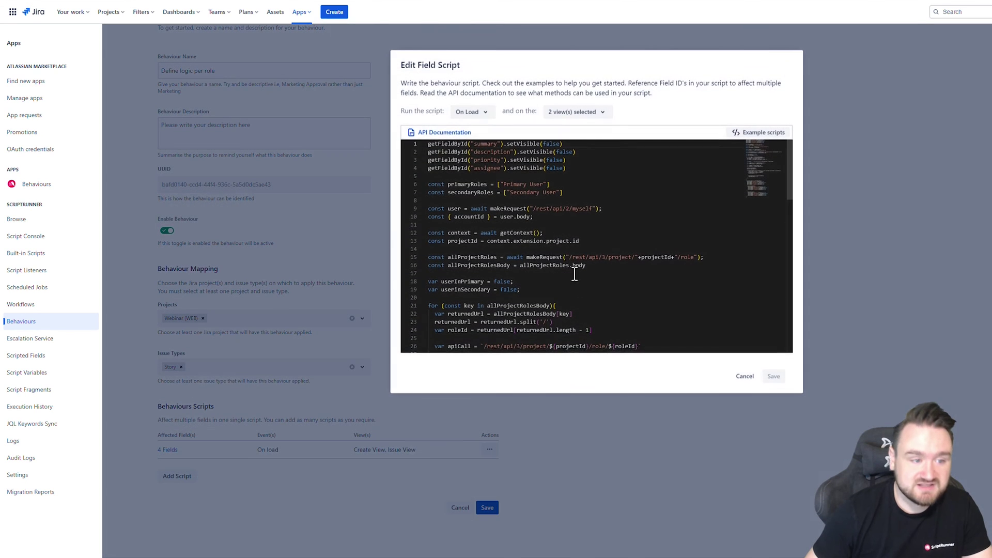
left_click(573, 114)
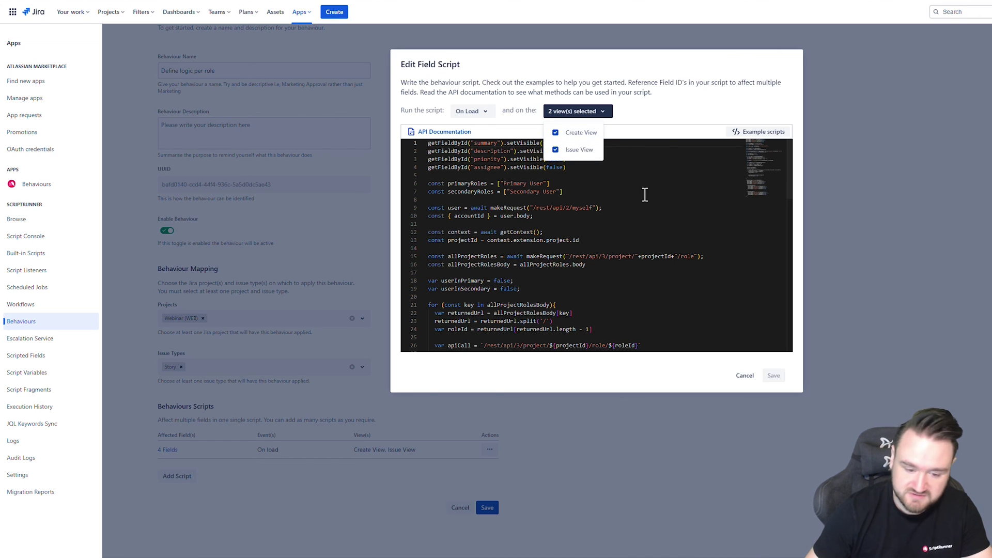
left_click(744, 375)
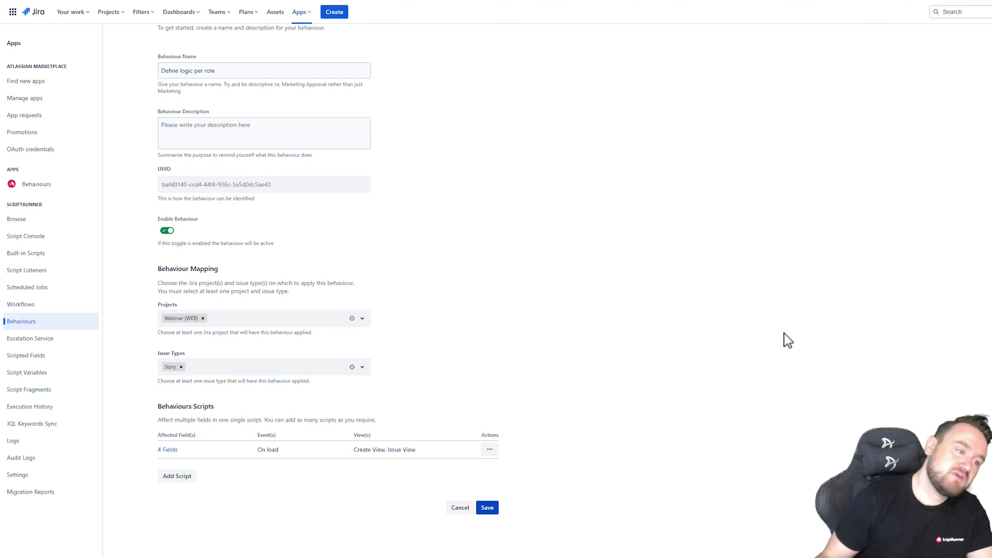